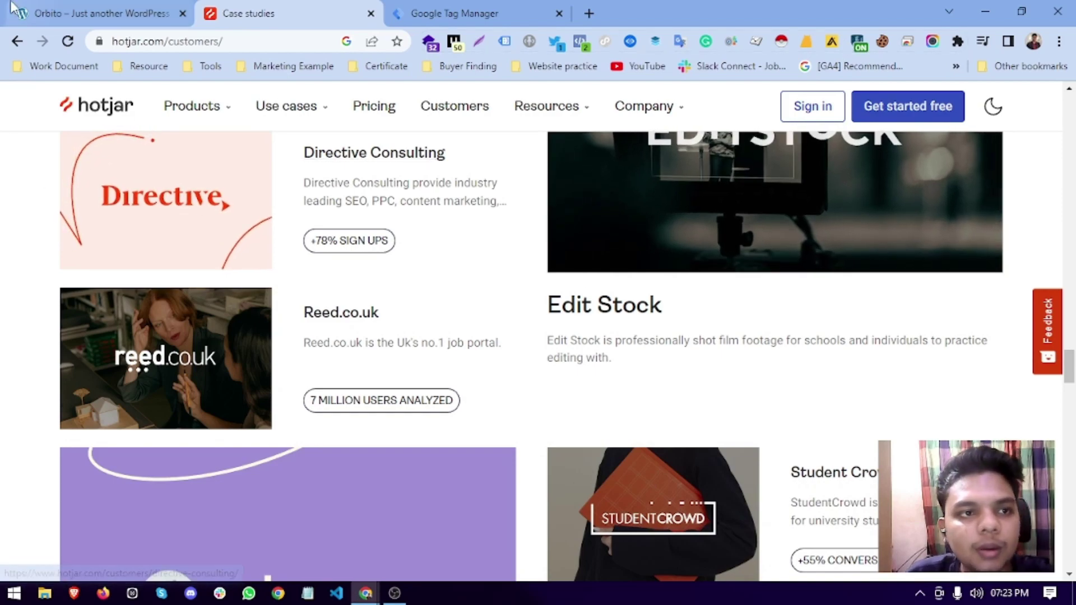
Scroll through the hotjar.com/customers case studies, then bring up the DNK test store tab
scroll(336, 336, "down", 4)
scroll(389, 371, "up", 15)
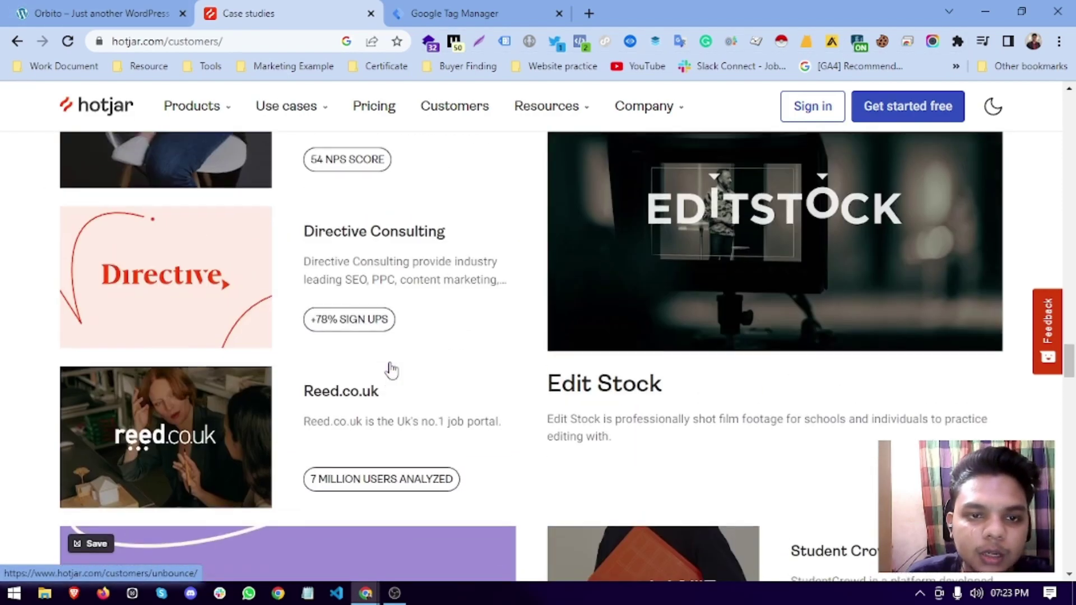
scroll(392, 366, "up", 15)
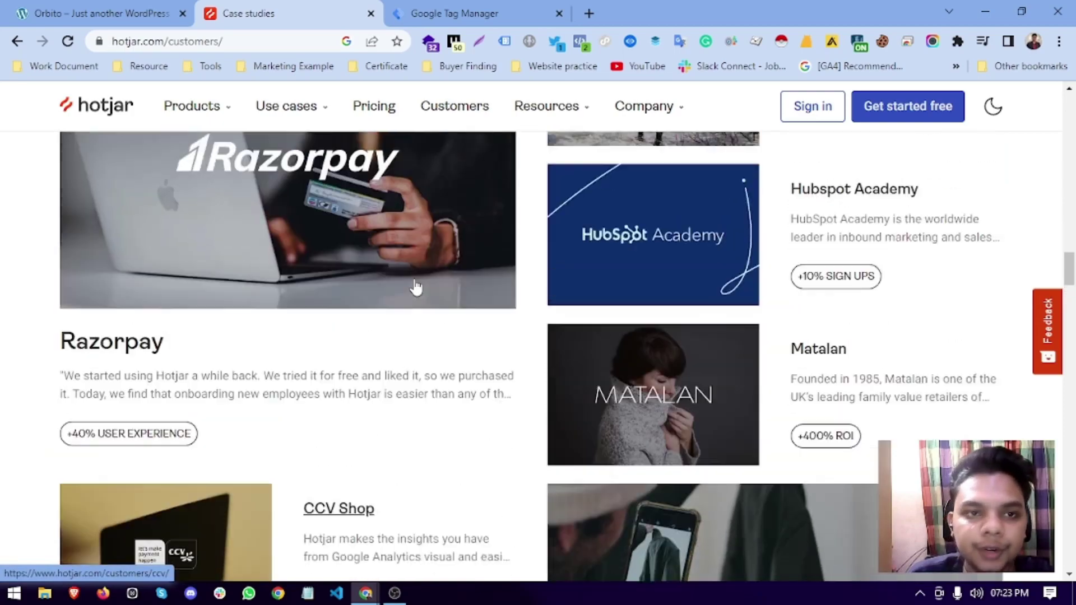
scroll(415, 286, "up", 8)
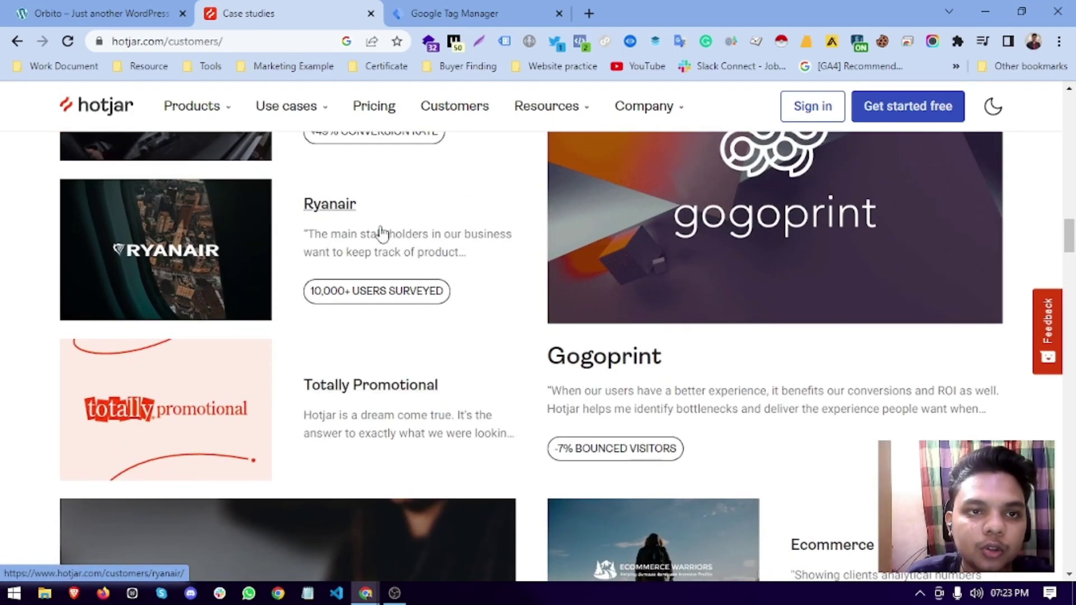
scroll(382, 233, "up", 10)
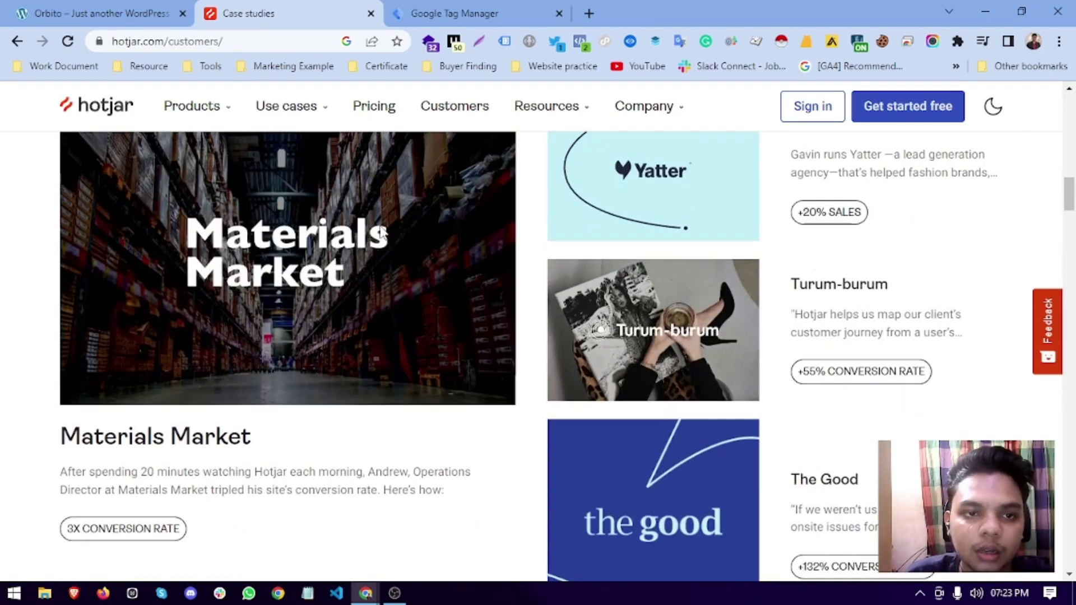
scroll(370, 224, "up", 1)
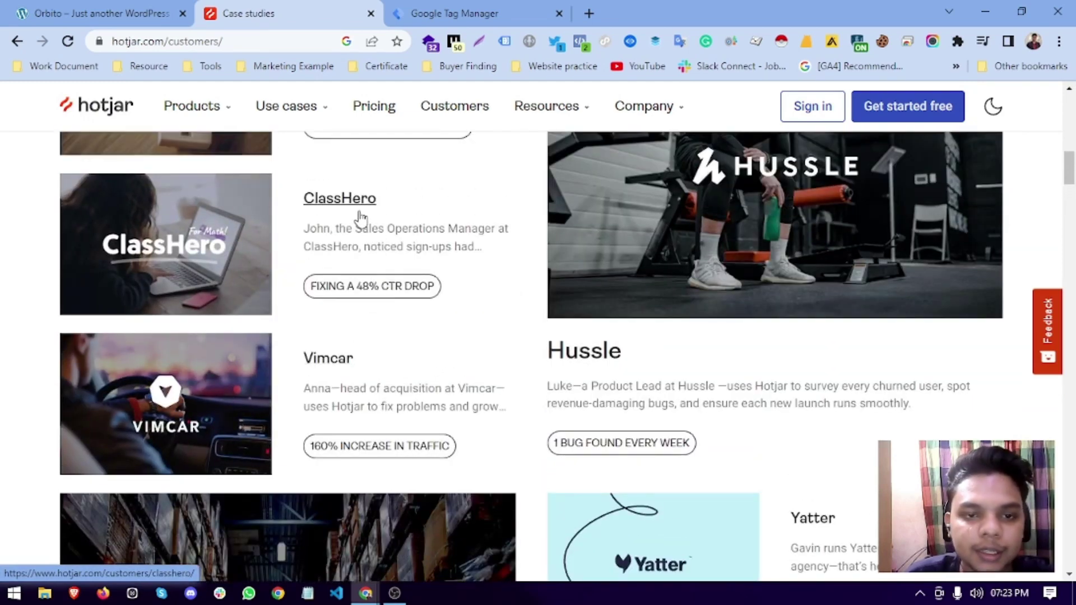
scroll(361, 218, "up", 3)
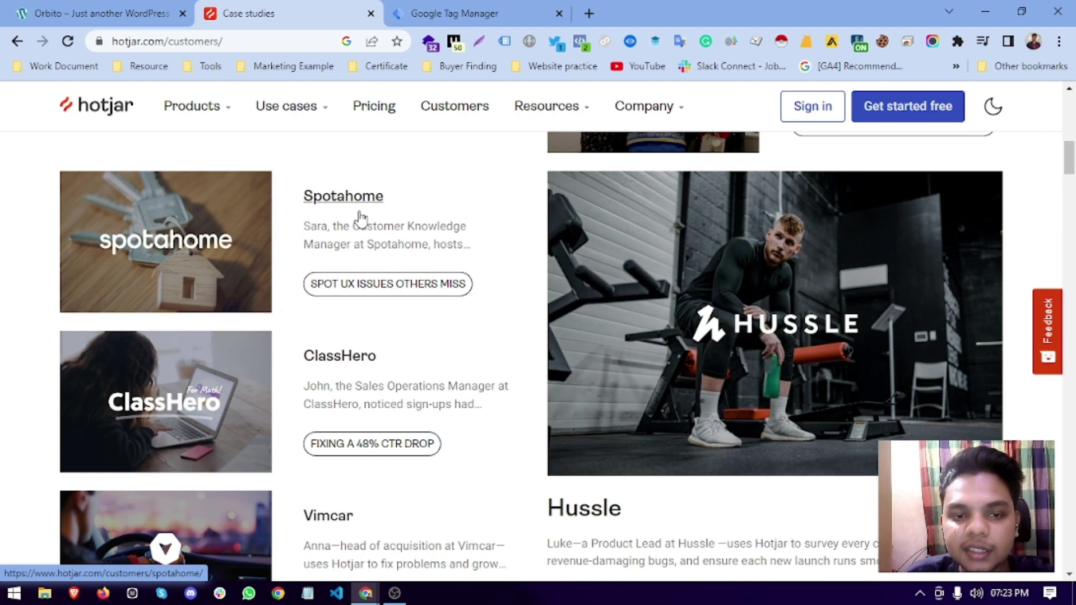
left_click(41, 9)
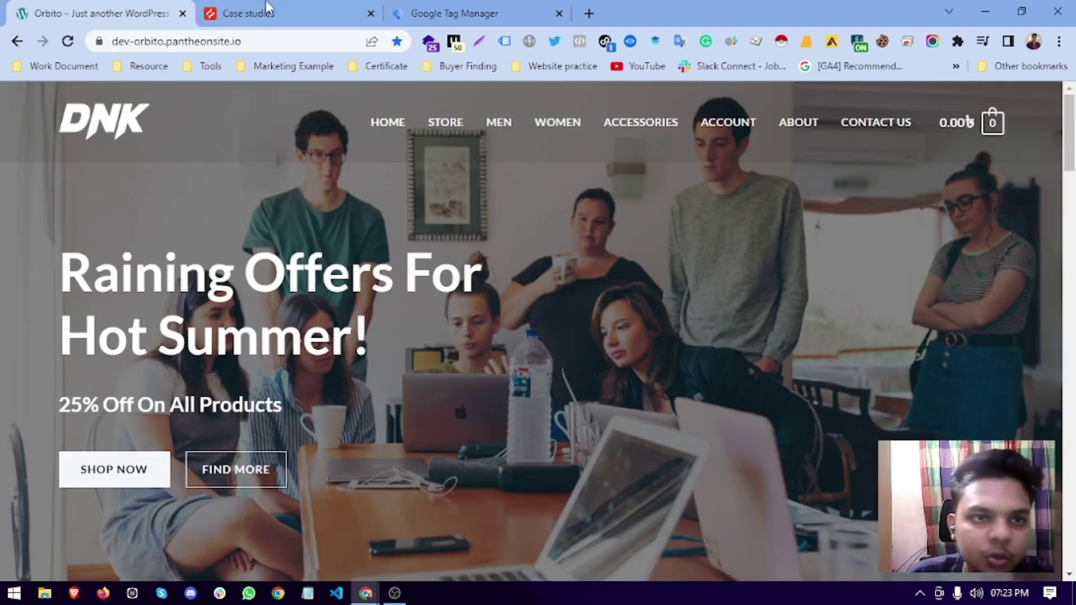
Return to the Hotjar case studies and load the Hotjar homepage from the logo
left_click(266, 9)
scroll(314, 279, "up", 5)
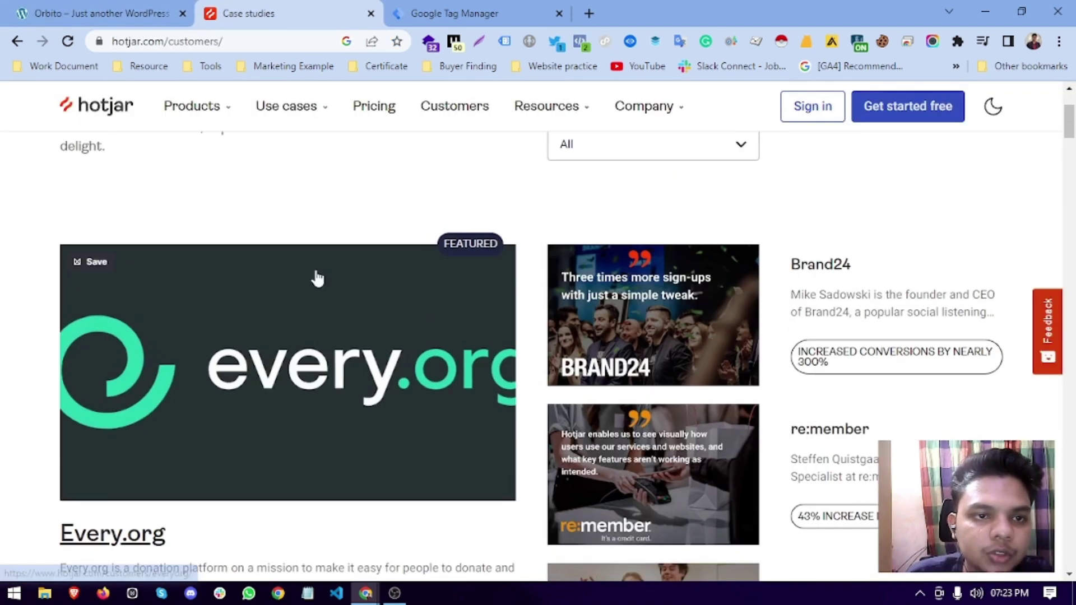
left_click(77, 114)
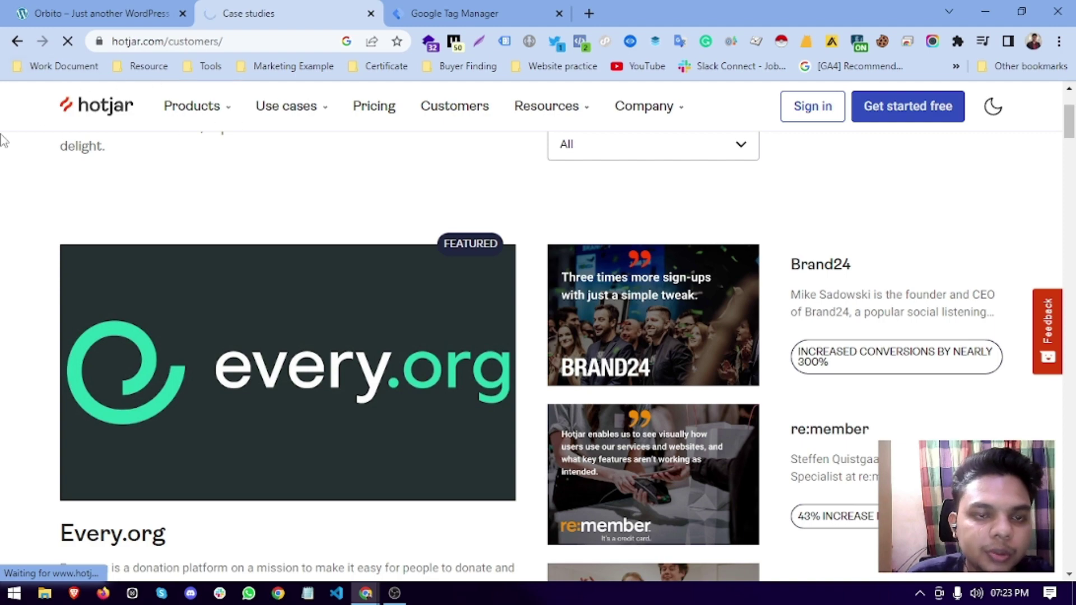
Highlight parts of the 'Everything you ever wanted to know about your website' hero heading
scroll(169, 381, "down", 3)
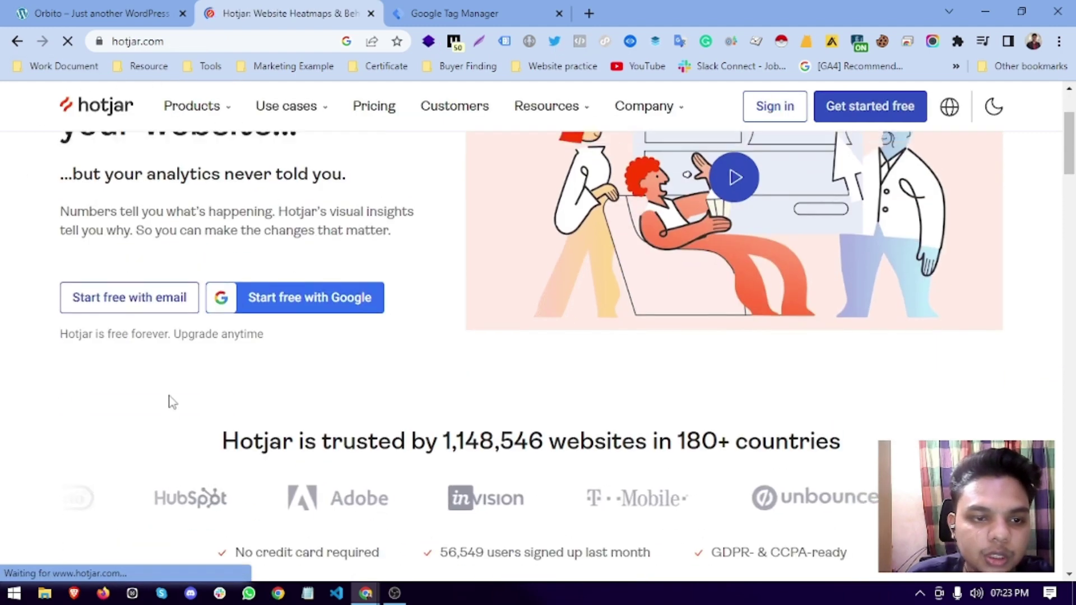
left_click_drag(22, 163, 272, 283)
left_click(360, 297)
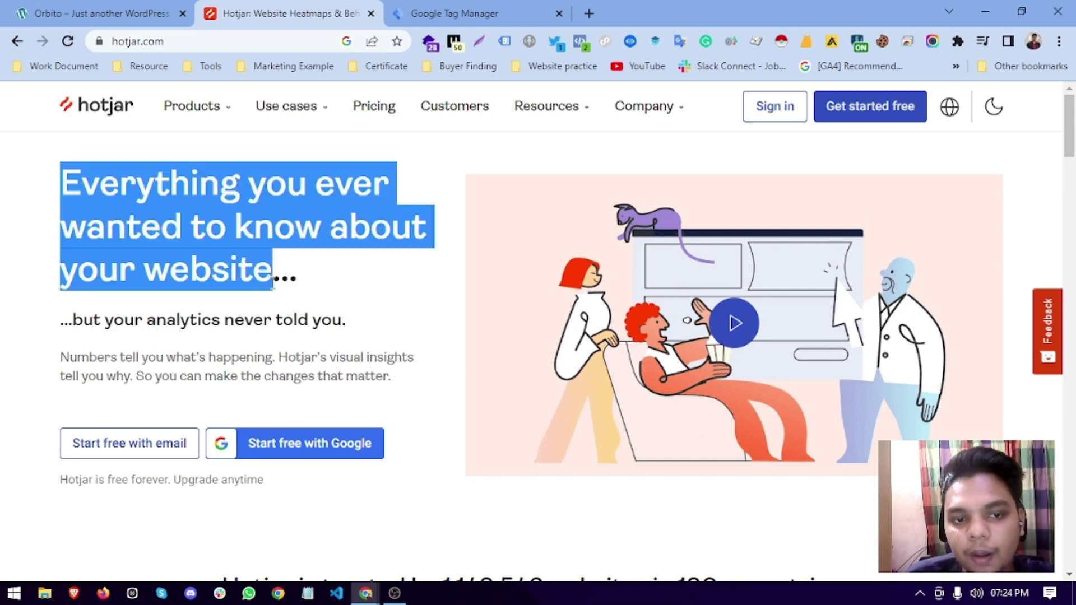
left_click(311, 284)
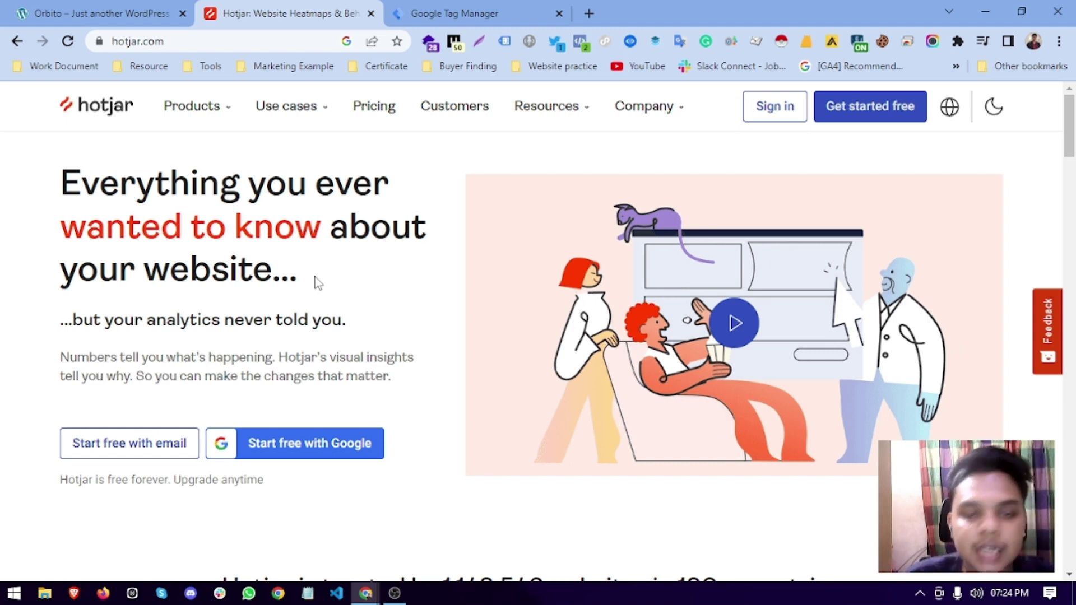
left_click_drag(316, 283, 272, 274)
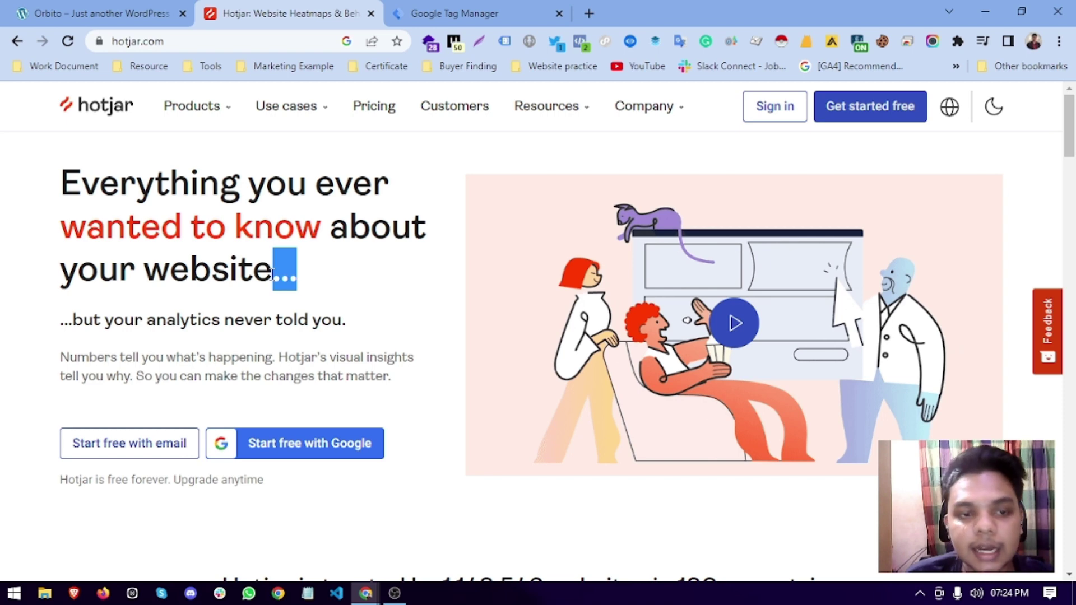
left_click_drag(272, 274, 324, 280)
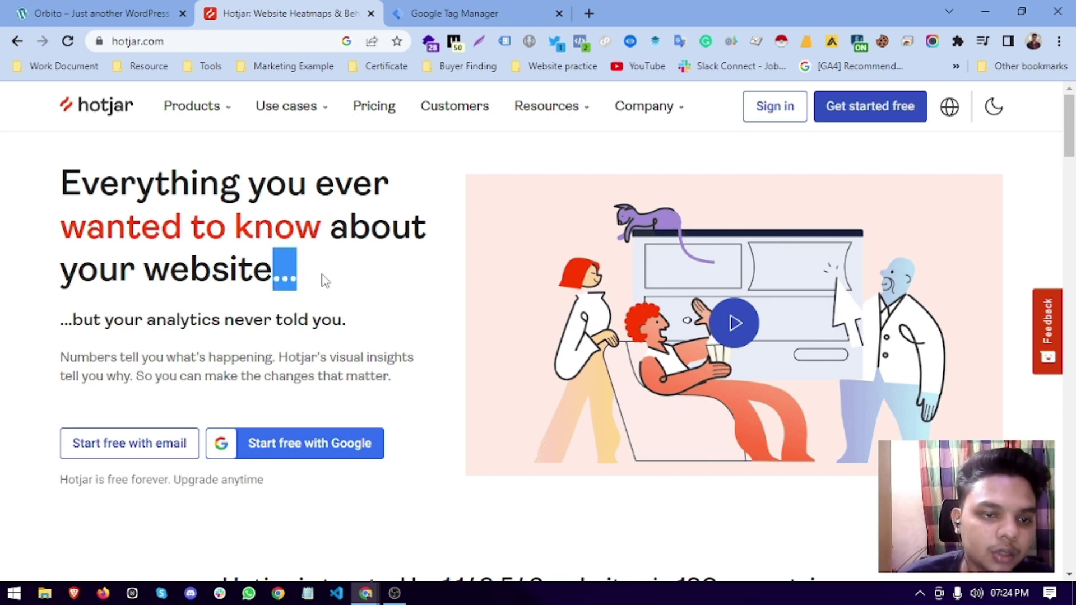
left_click(324, 280)
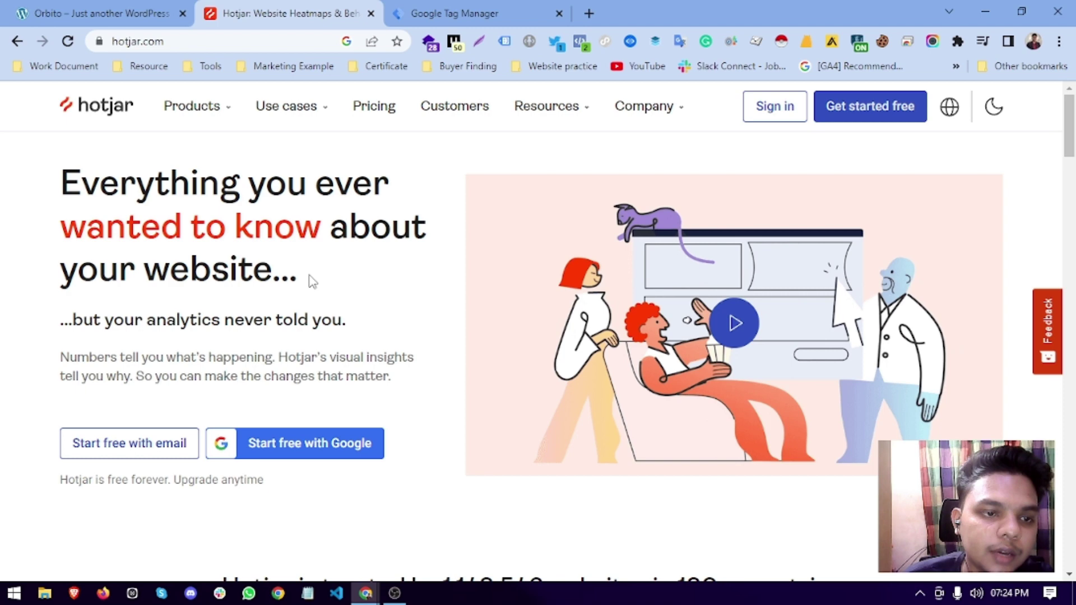
left_click_drag(313, 280, 281, 280)
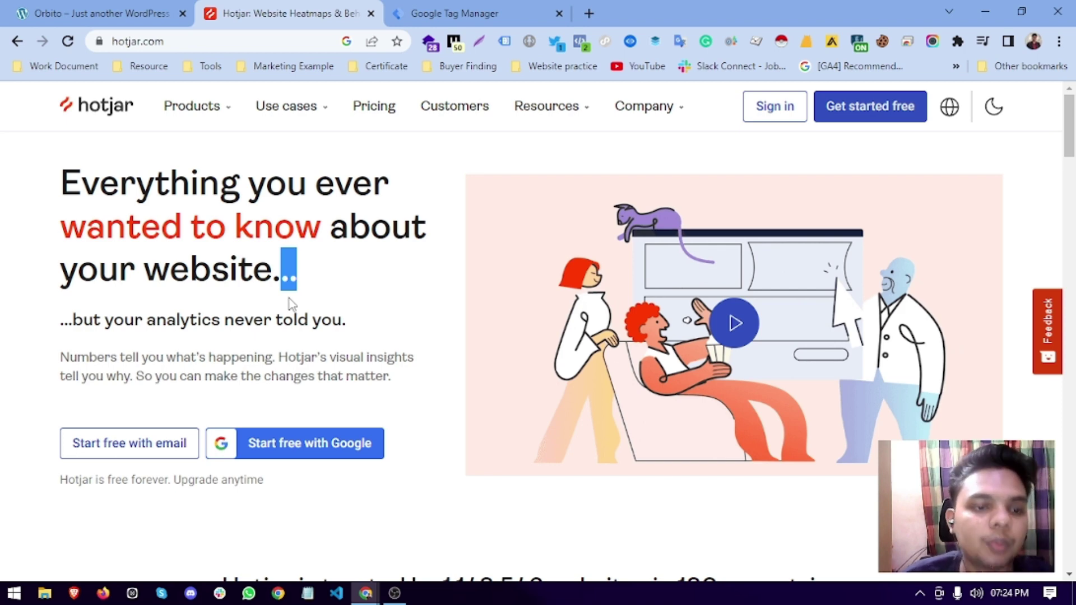
left_click_drag(271, 290, 313, 285)
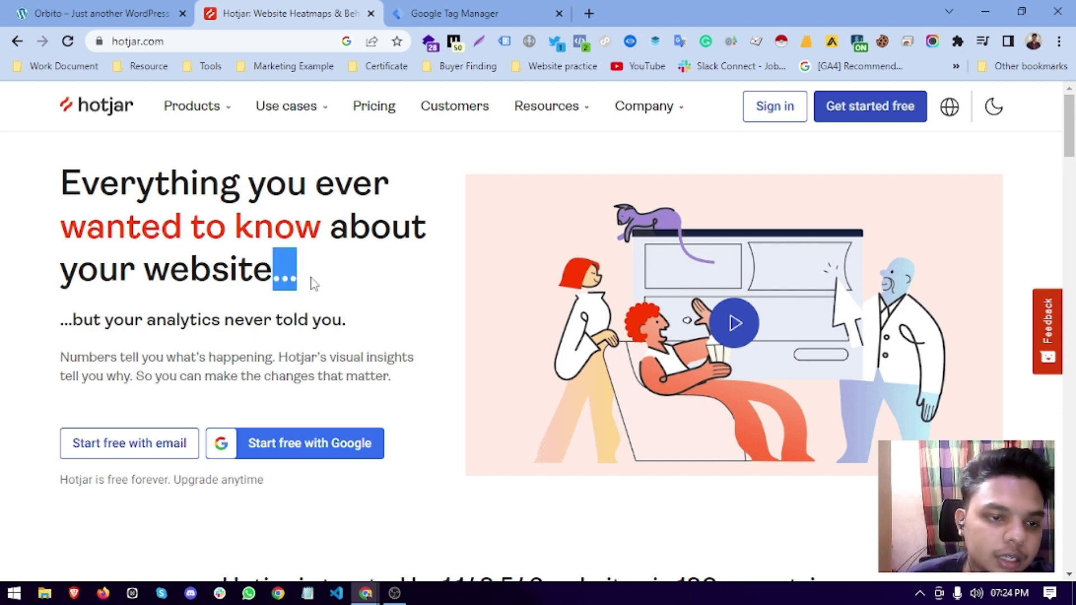
scroll(316, 363, "down", 15)
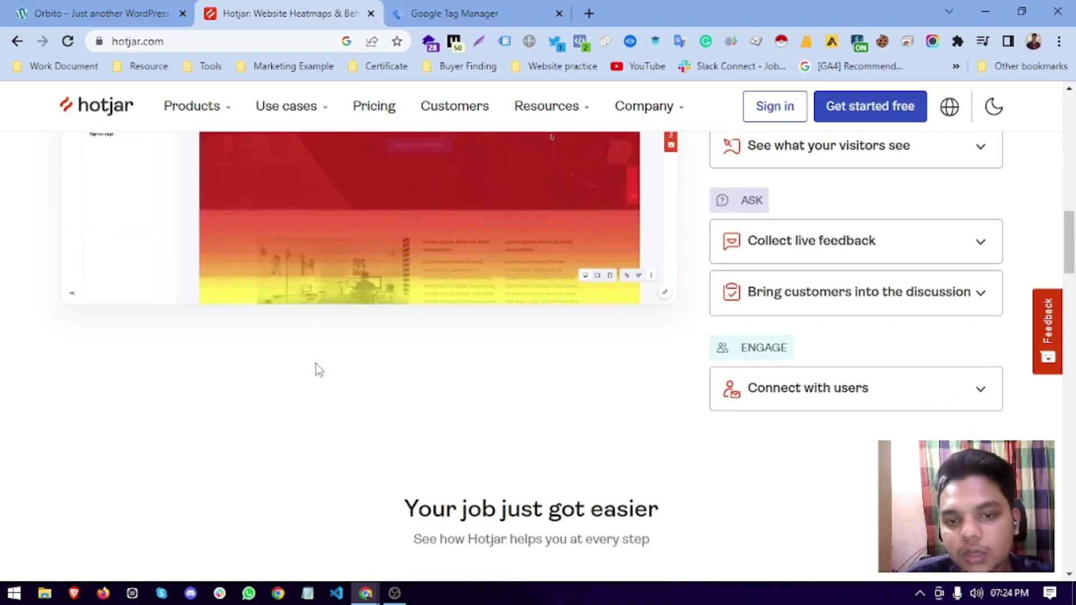
scroll(317, 367, "up", 4)
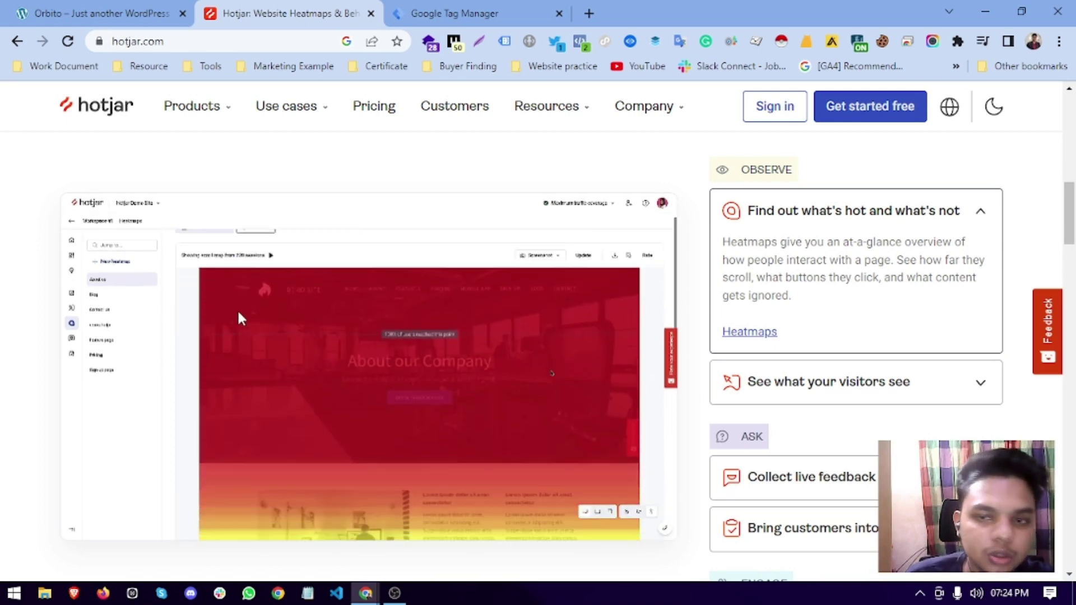
scroll(394, 384, "down", 1)
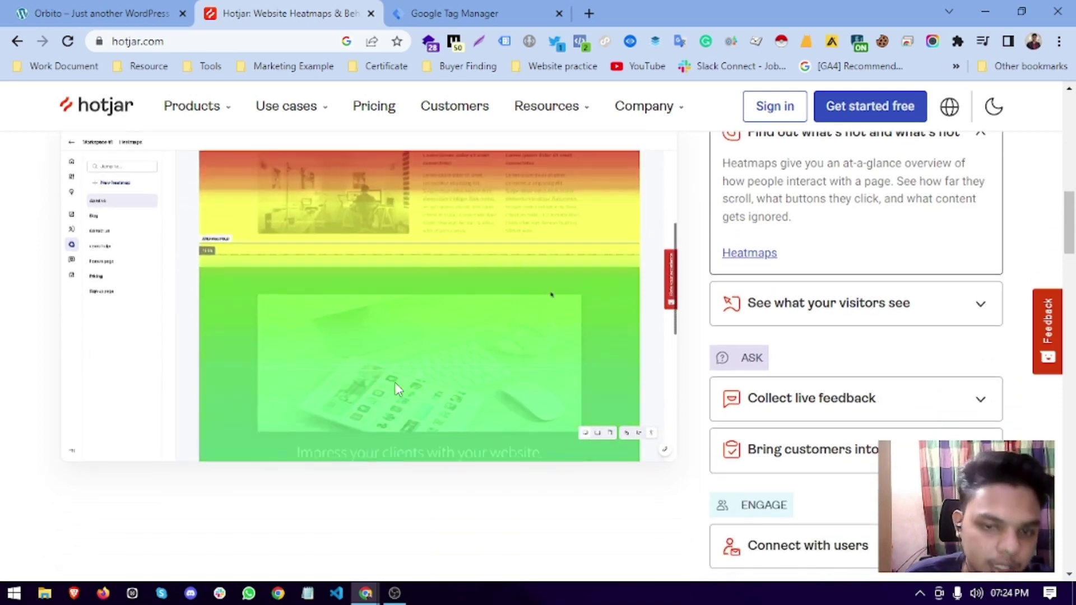
scroll(395, 384, "down", 3)
scroll(395, 384, "up", 1)
scroll(396, 384, "up", 5)
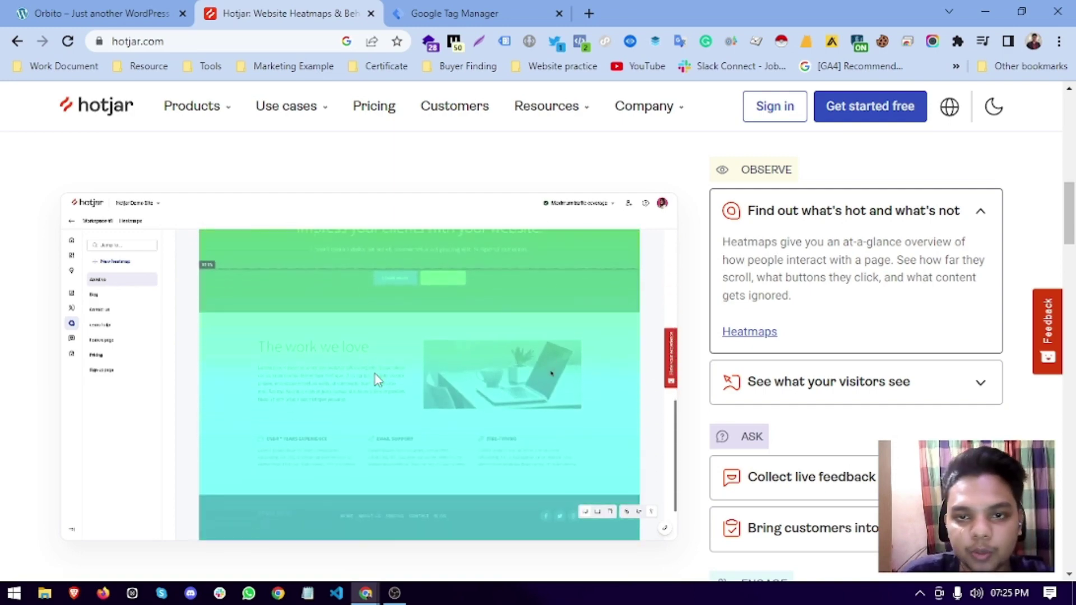
scroll(374, 374, "down", 4)
scroll(375, 374, "up", 15)
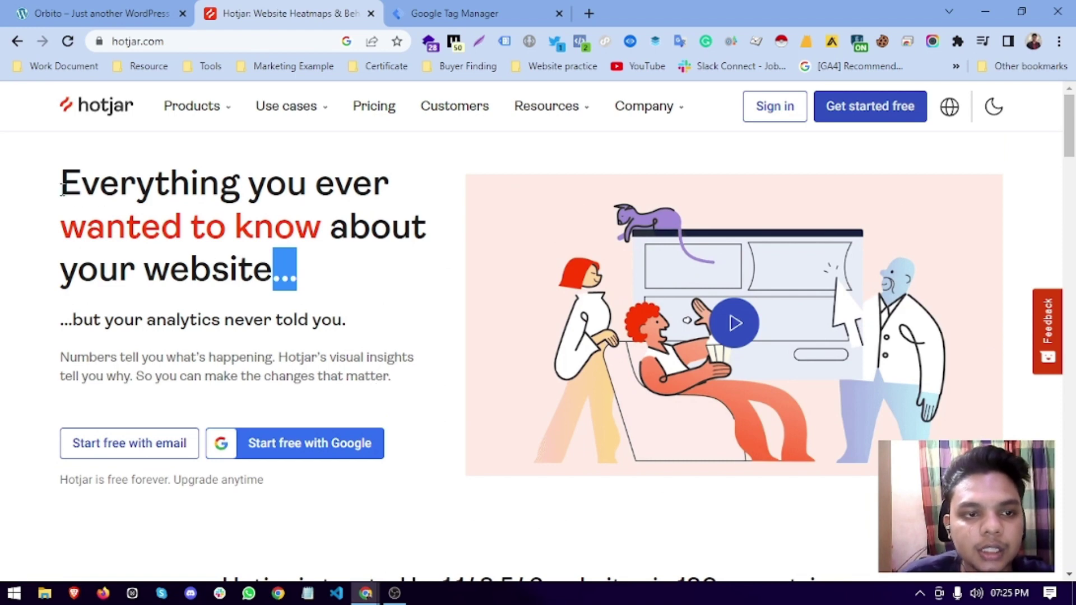
left_click_drag(62, 191, 3, 210)
left_click(285, 268)
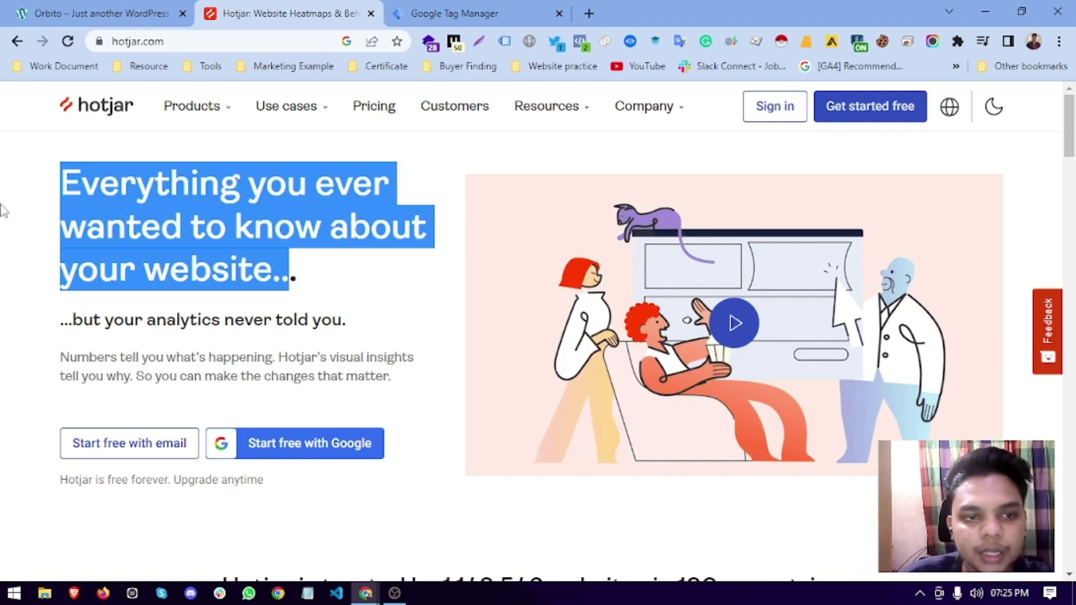
left_click(384, 303)
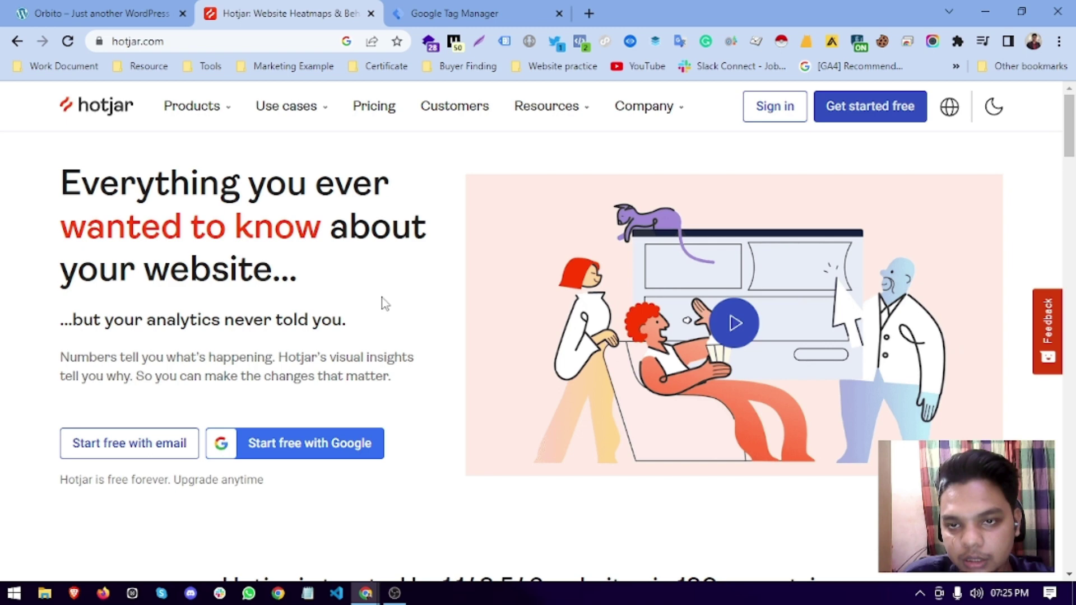
left_click_drag(330, 278, 10, 212)
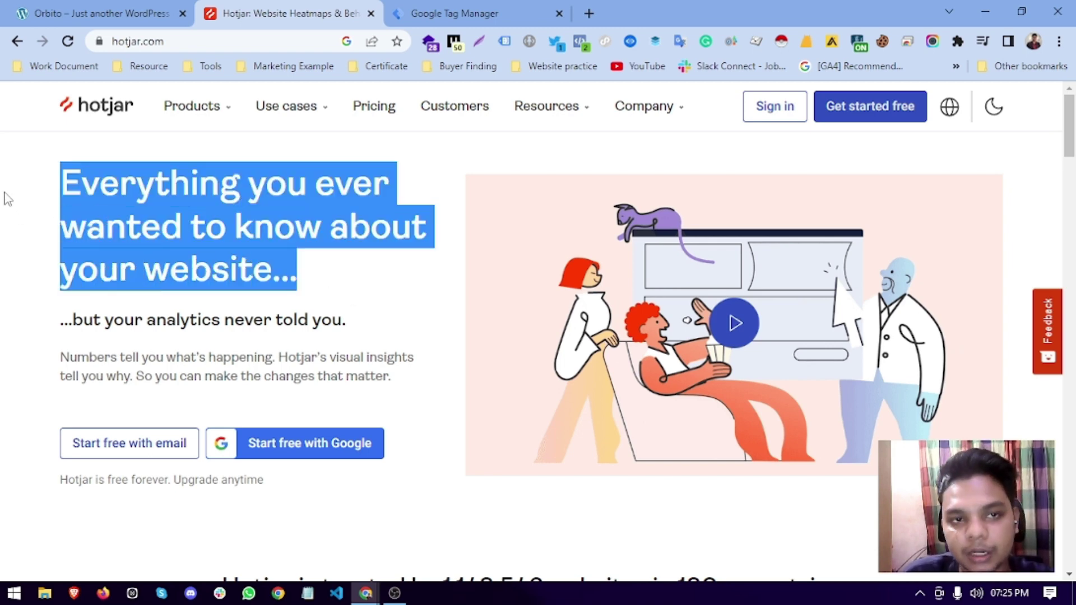
Look over the DNK test store page and check which technologies it runs
left_click(101, 13)
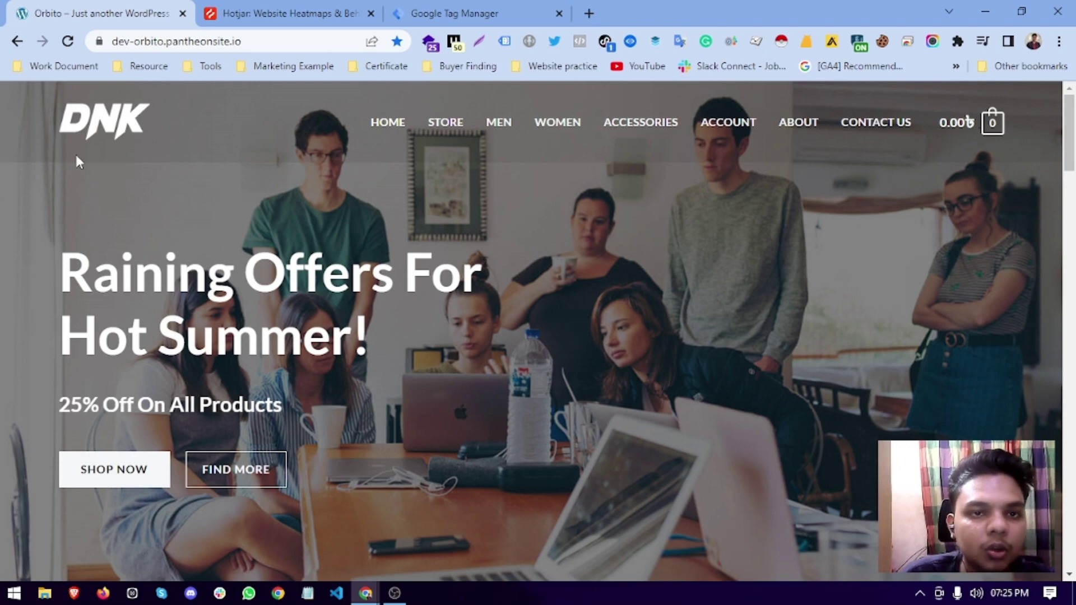
scroll(486, 452, "down", 12)
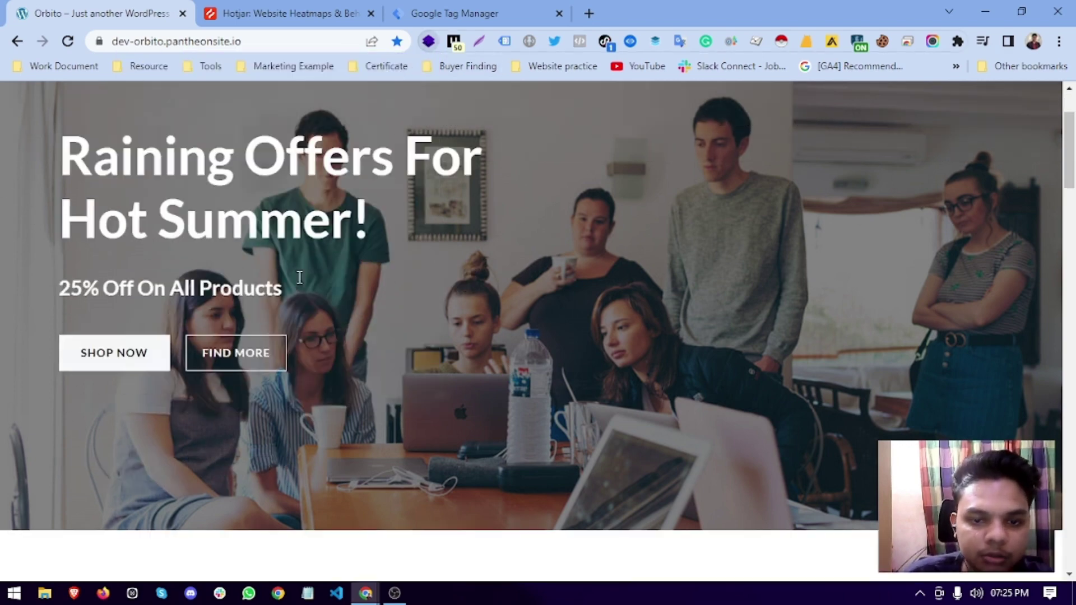
scroll(504, 470, "up", 5)
scroll(506, 474, "up", 5)
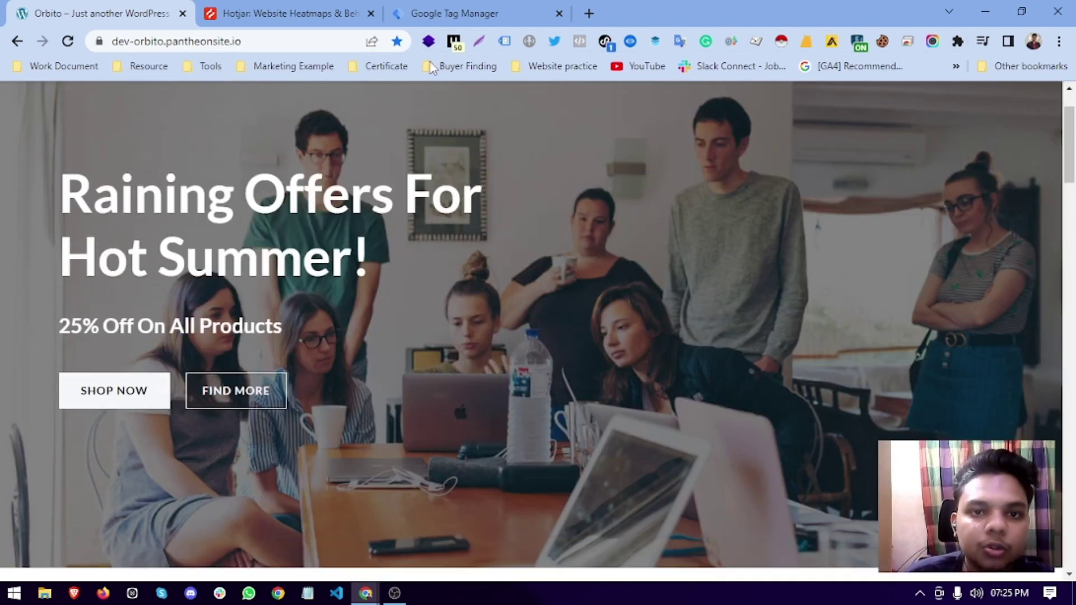
left_click(428, 41)
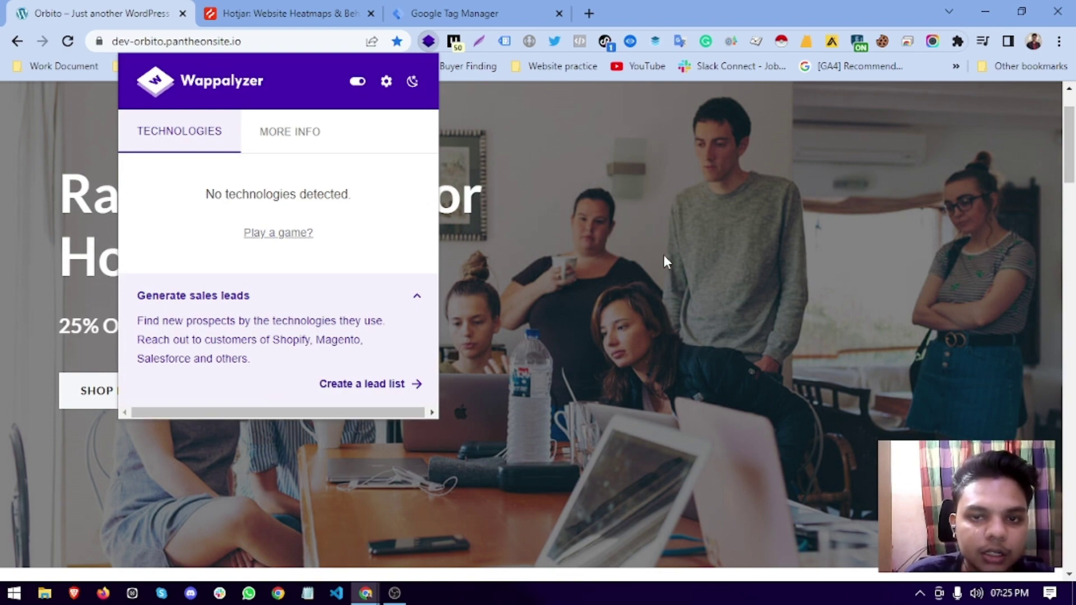
left_click(609, 256)
Show the Orbito WP - Web Default Workspace overview in Google Tag Manager
left_click(455, 13)
left_click(56, 13)
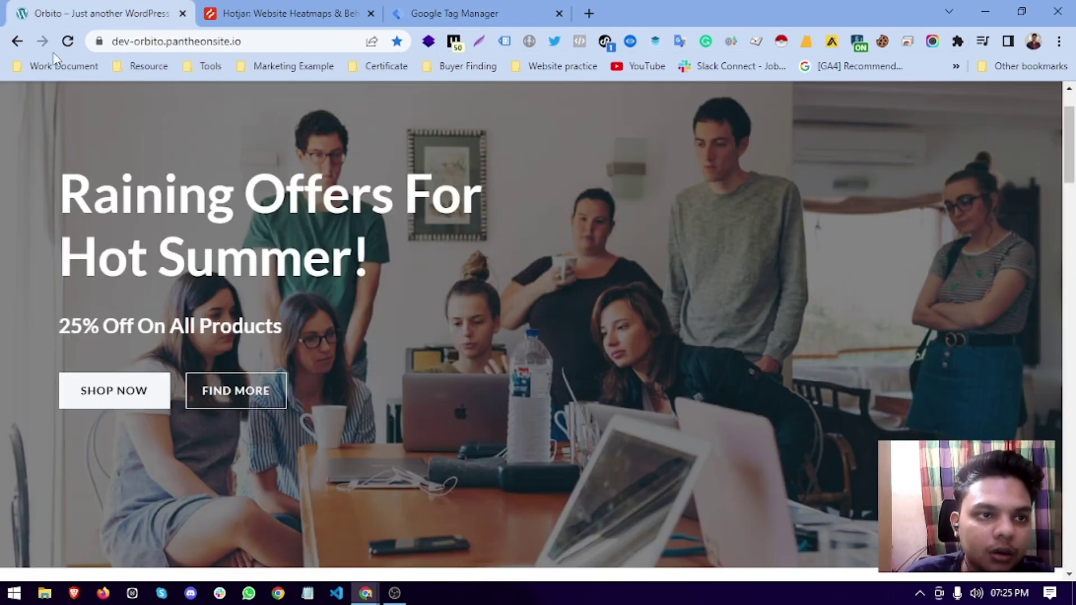
left_click_drag(56, 13, 84, 13)
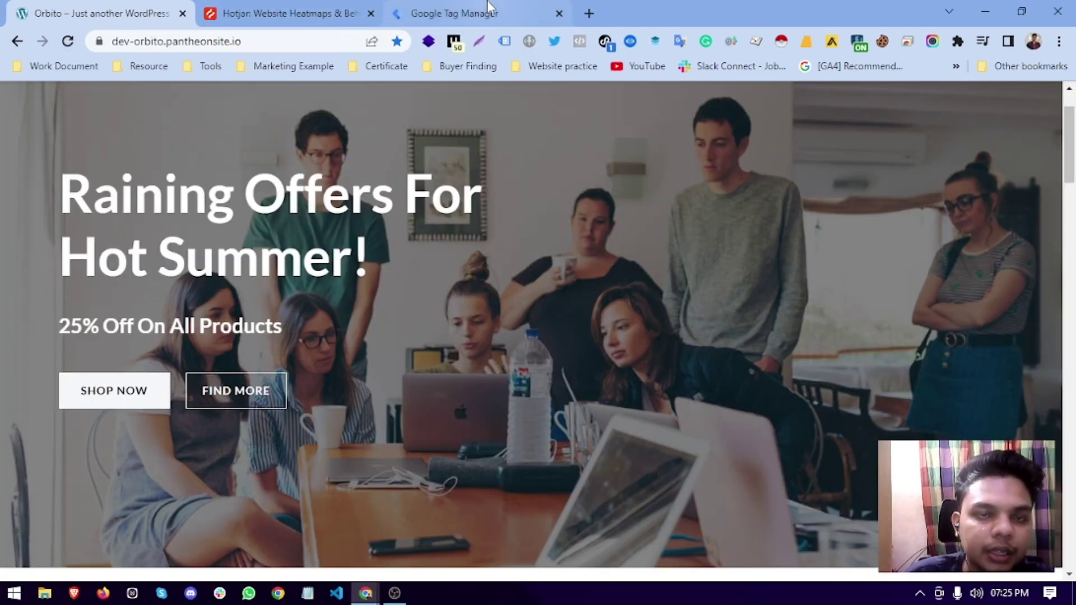
left_click(455, 13)
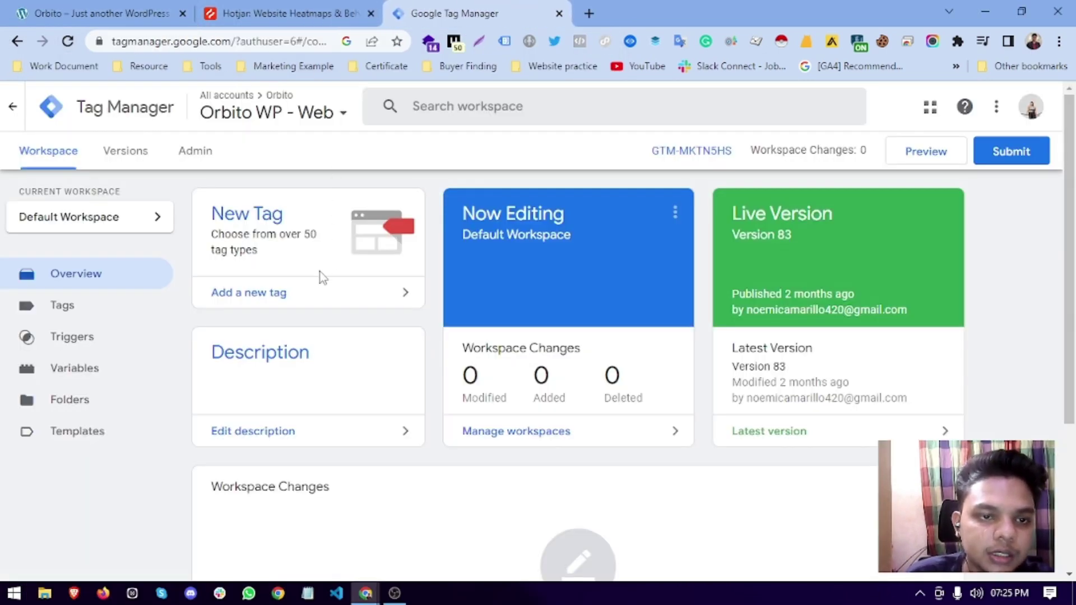
scroll(435, 569, "down", 4)
scroll(435, 569, "up", 4)
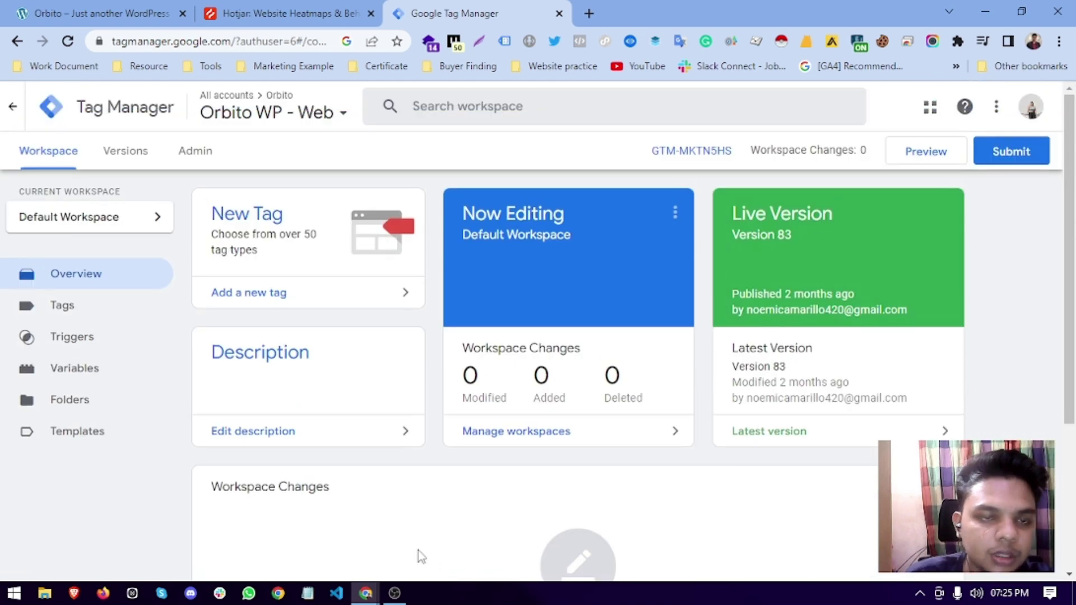
On the Hotjar homepage, start a free sign-up with a Google account
left_click(305, 23)
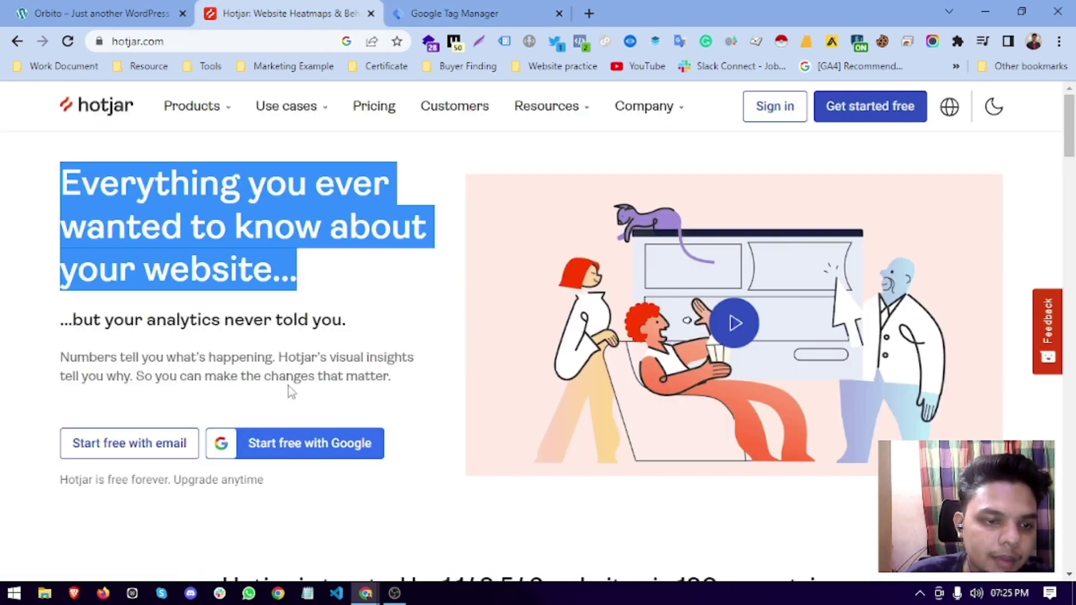
left_click(5, 282)
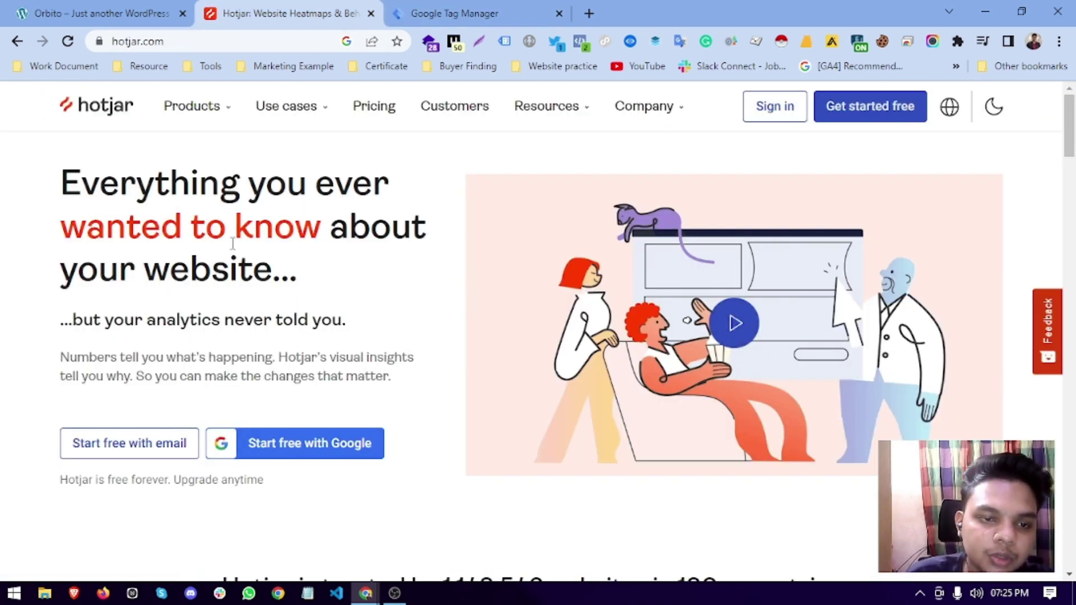
left_click_drag(2, 169, 107, 271)
left_click_drag(298, 308, 307, 297)
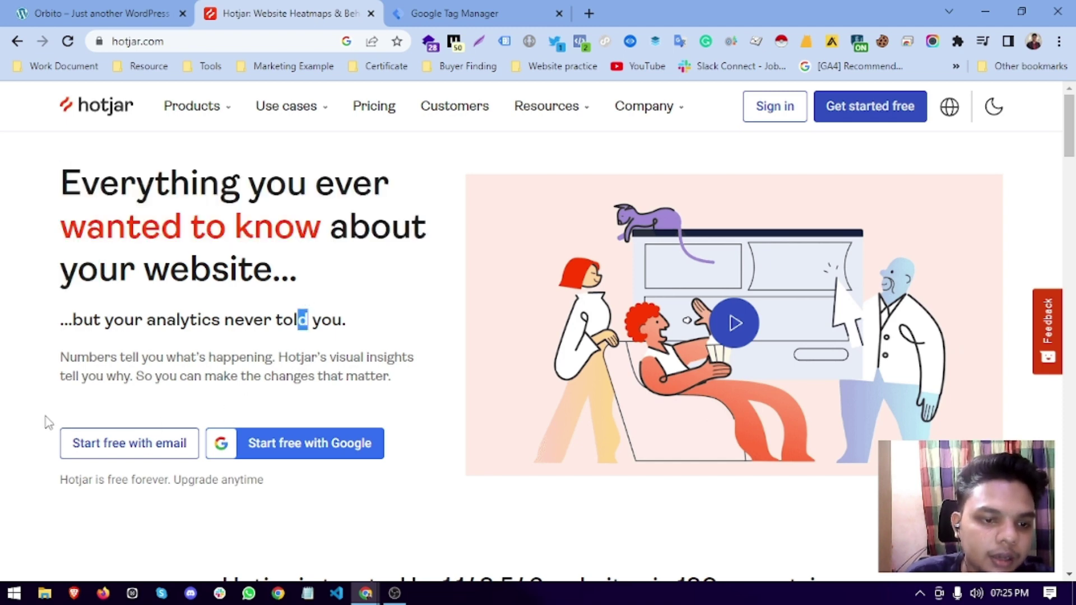
left_click(4, 371)
left_click(333, 453)
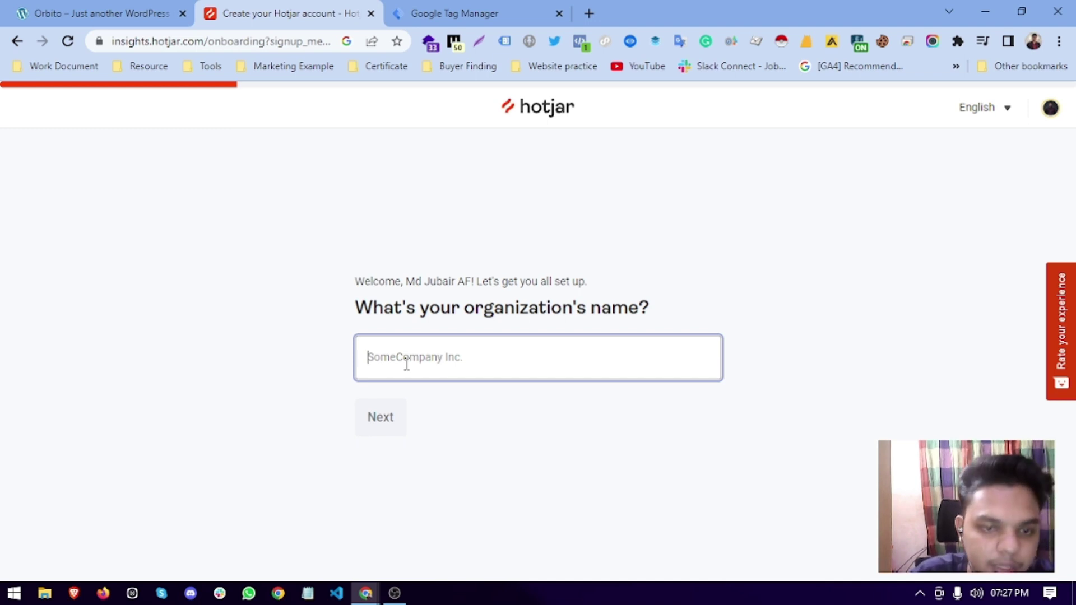
Enter Favrica as the organization name
type("Fabra")
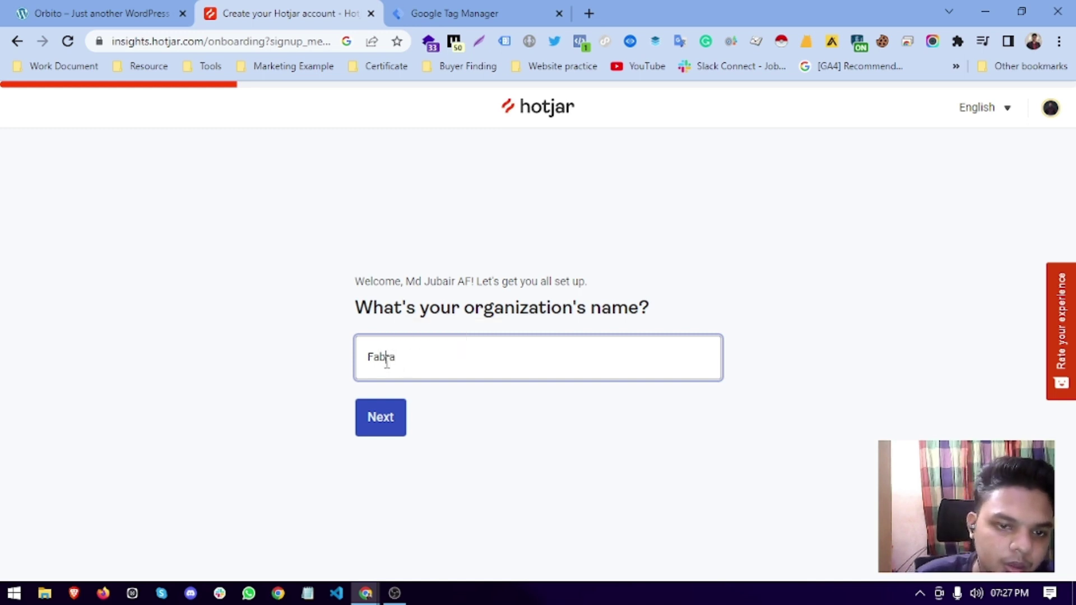
left_click_drag(382, 362, 497, 357)
double_click(454, 355)
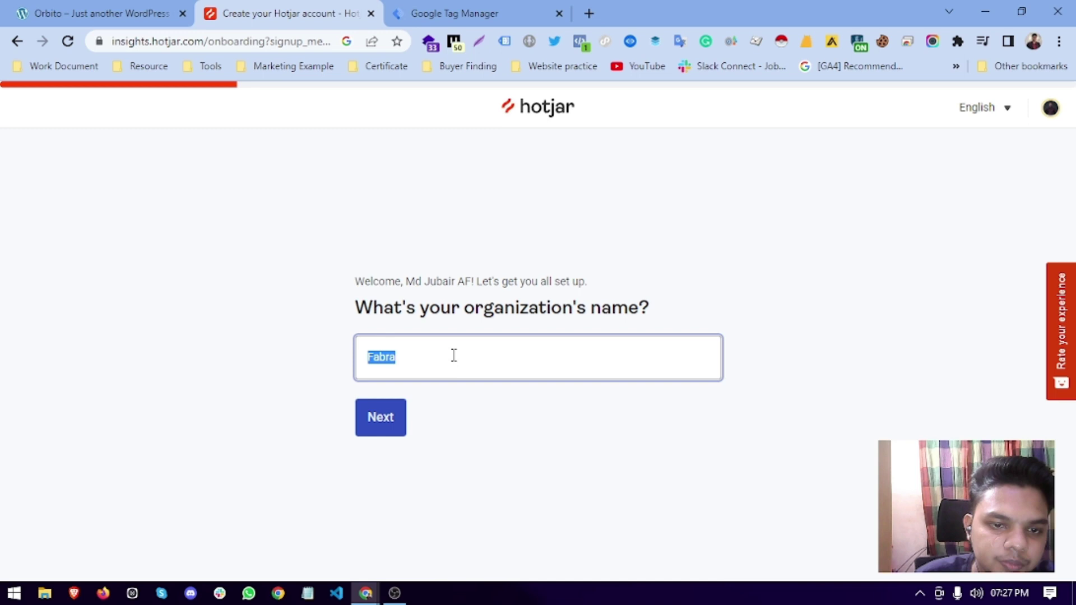
type("Favri")
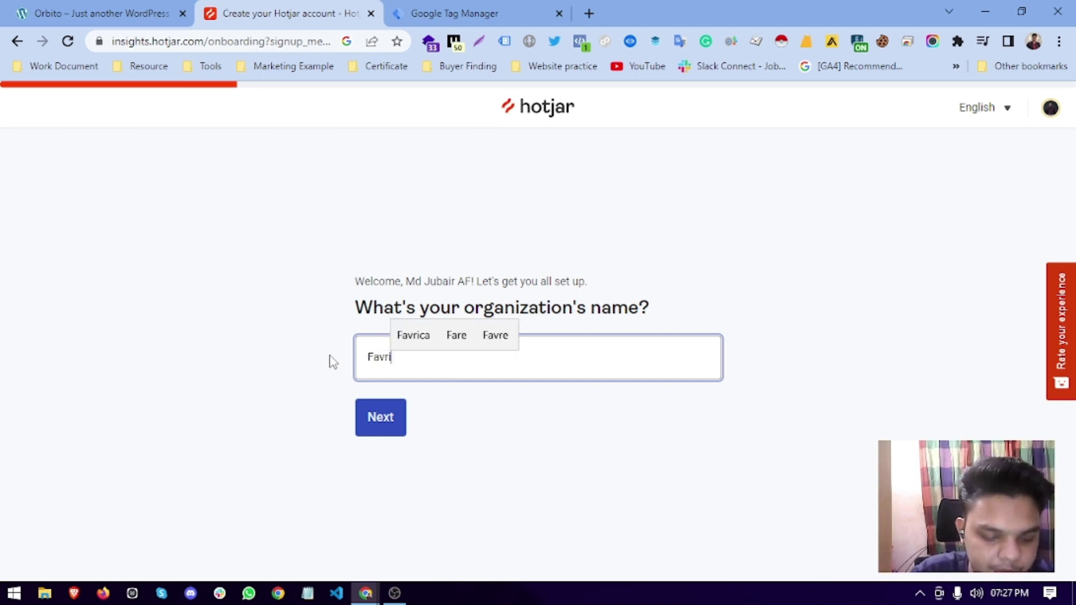
type("ca")
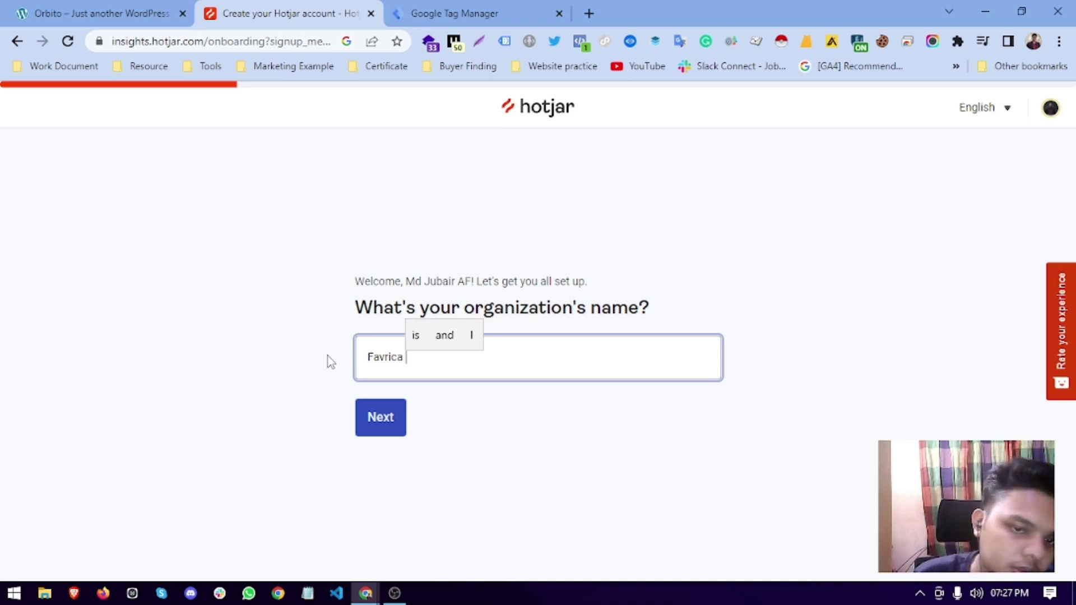
left_click(381, 431)
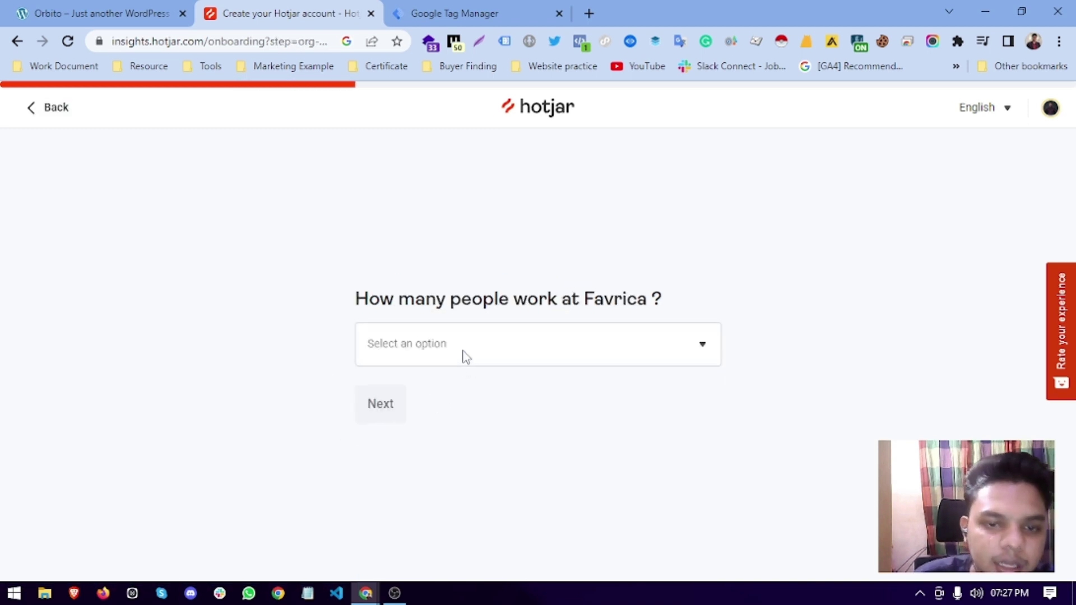
Set company size to 1 - 10 employees, opt in to tips, and choose the Data Analyst role
left_click(464, 356)
left_click(435, 387)
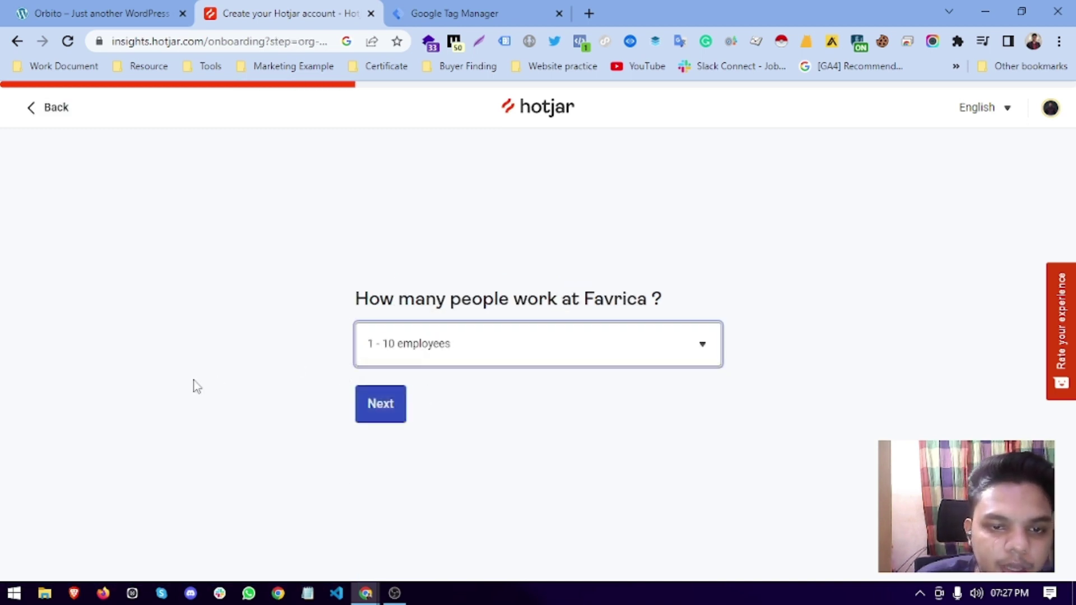
left_click(364, 404)
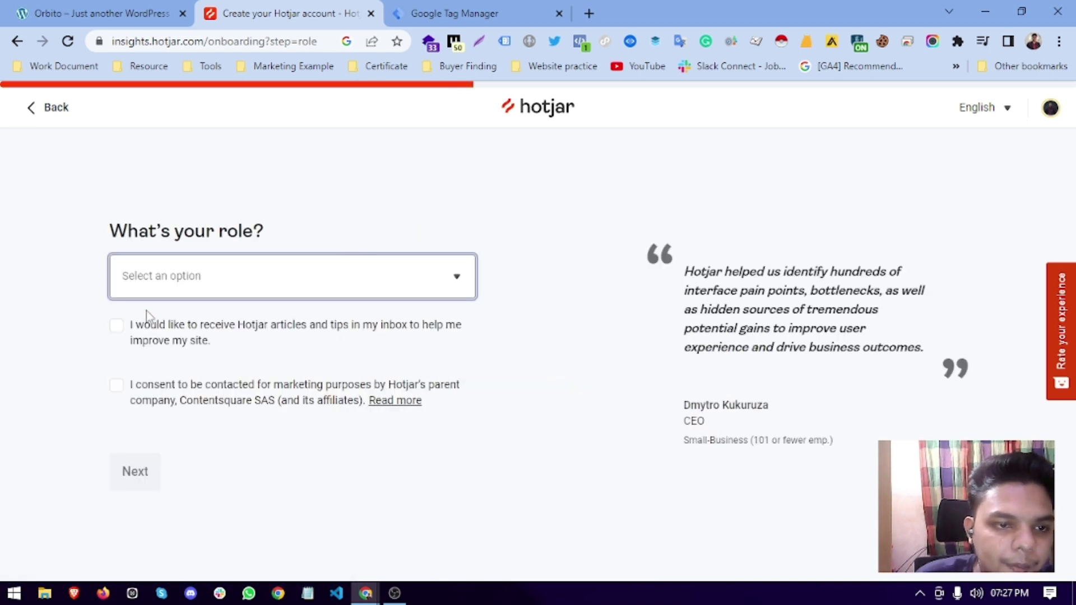
left_click(137, 336)
left_click(195, 283)
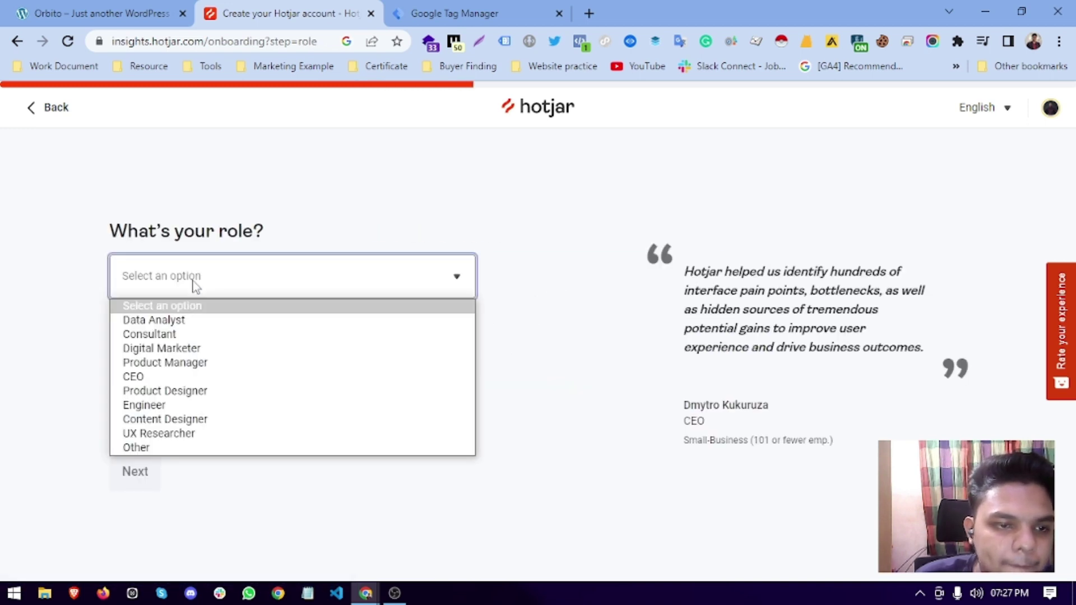
left_click(180, 322)
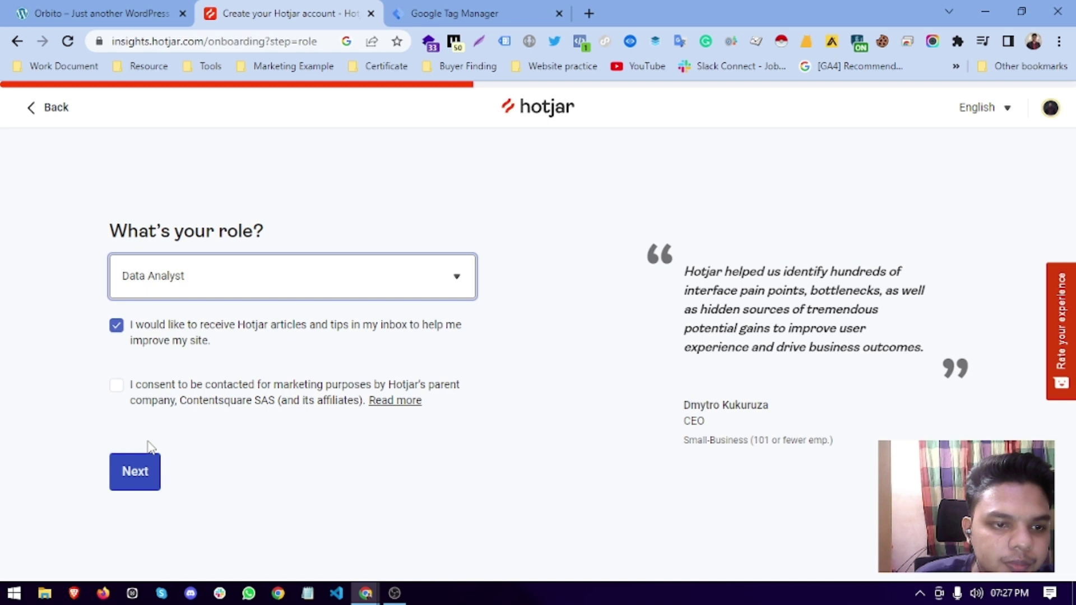
left_click(133, 476)
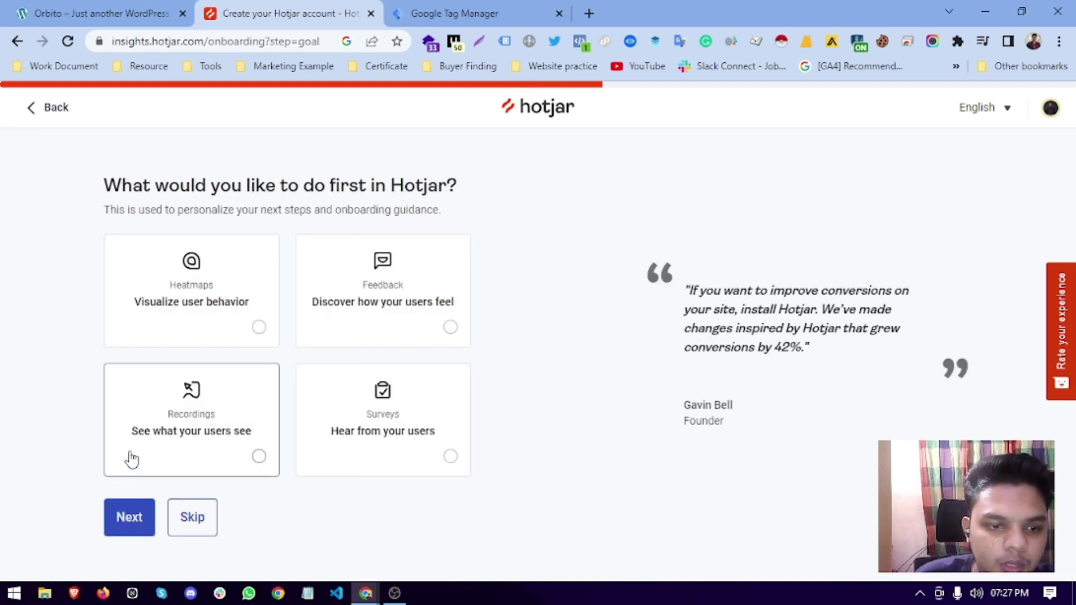
Try the Heatmaps, Recordings and Surveys goals, then skip the first-goal question
left_click_drag(92, 187, 468, 189)
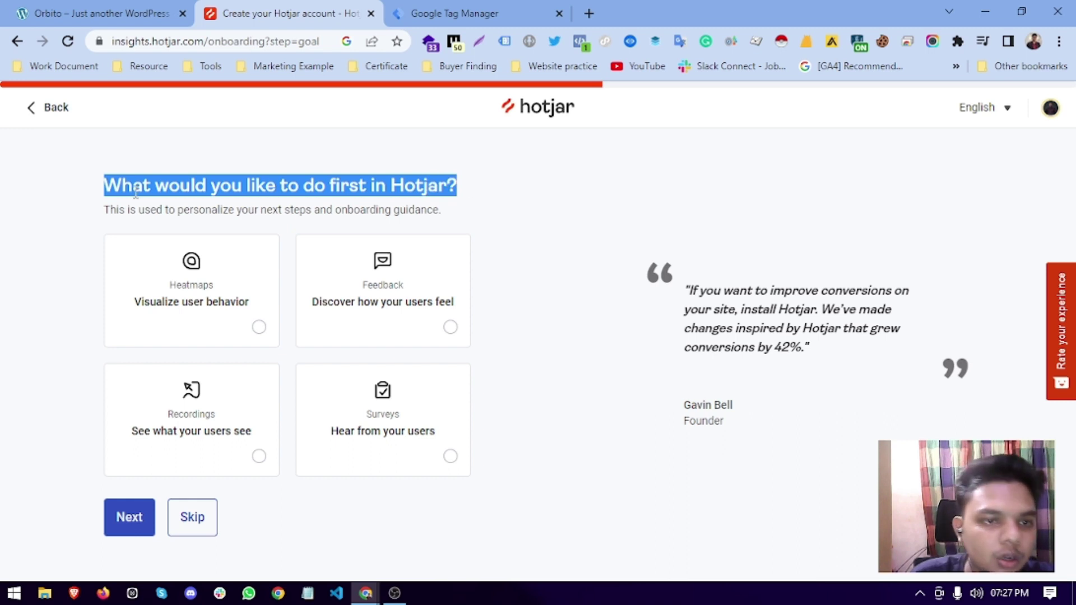
left_click(243, 186)
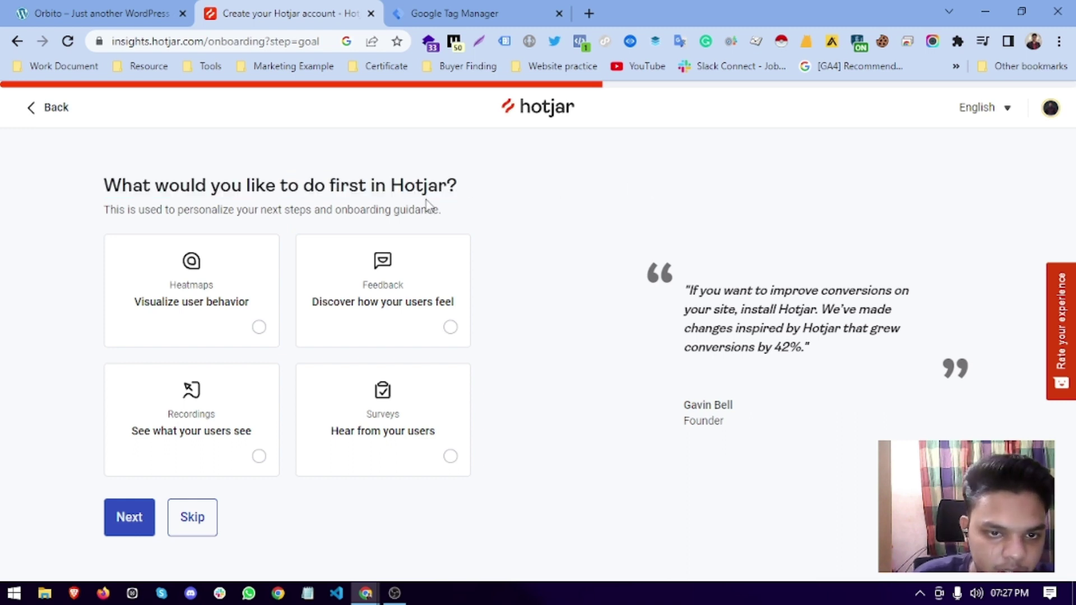
left_click(210, 325)
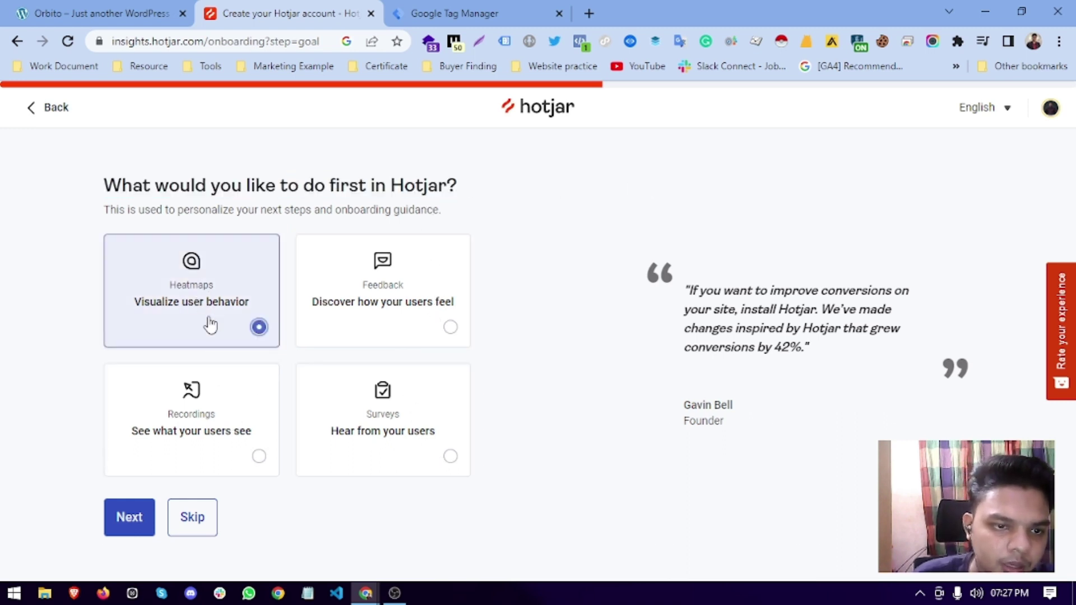
left_click(241, 408)
left_click(344, 422)
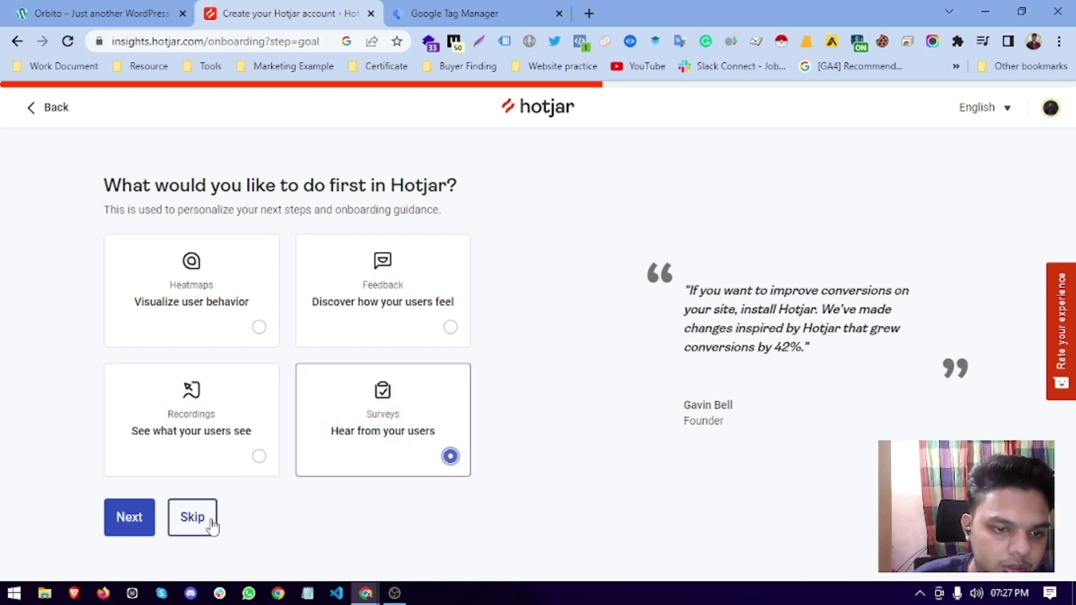
left_click(193, 517)
Answer 'No, never' to previous Hotjar use and skip ahead to installation
left_click(462, 355)
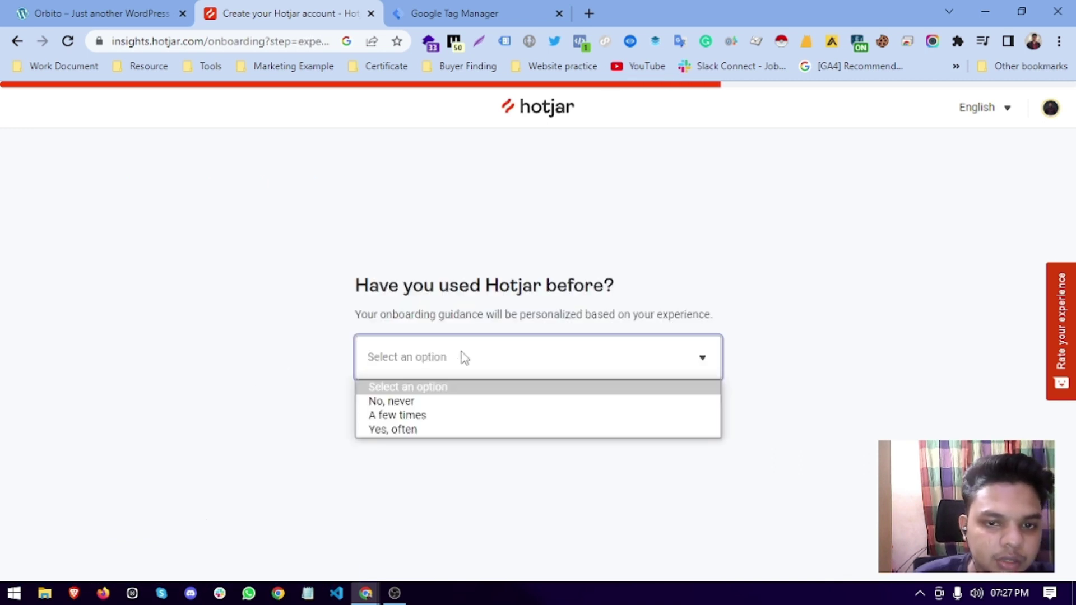
left_click(392, 402)
left_click(449, 418)
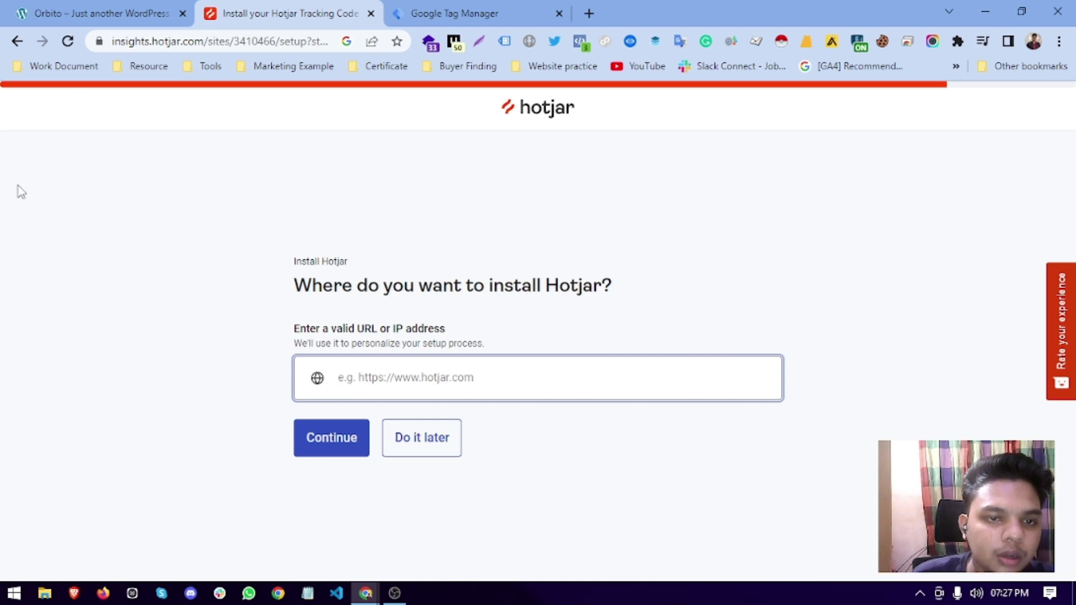
left_click_drag(21, 192, 493, 304)
left_click(710, 297)
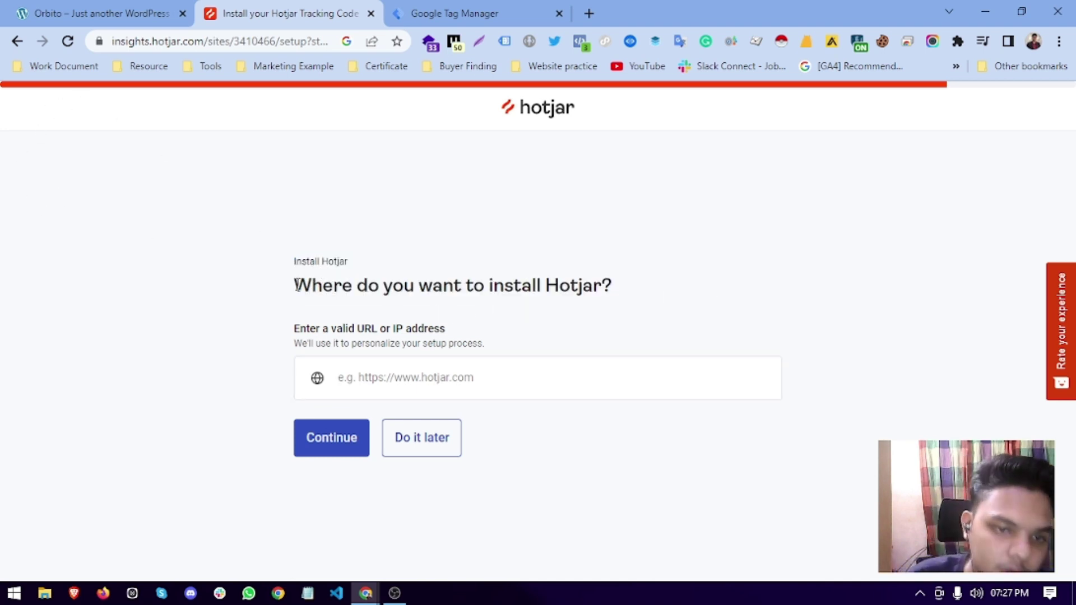
left_click(44, 13)
left_click(263, 43)
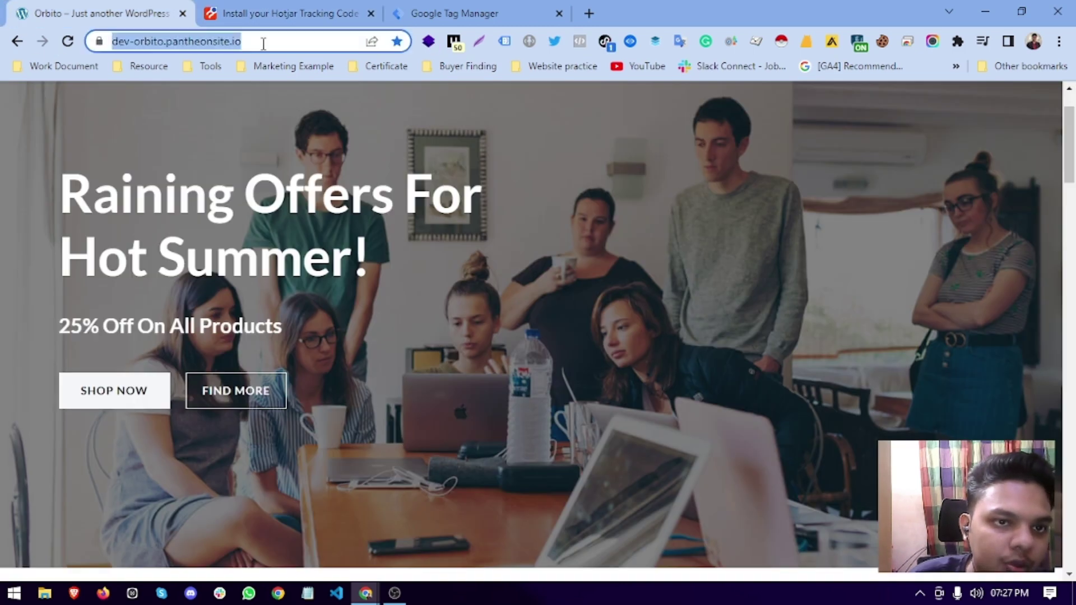
right_click(263, 44)
left_click(305, 159)
left_click(292, 13)
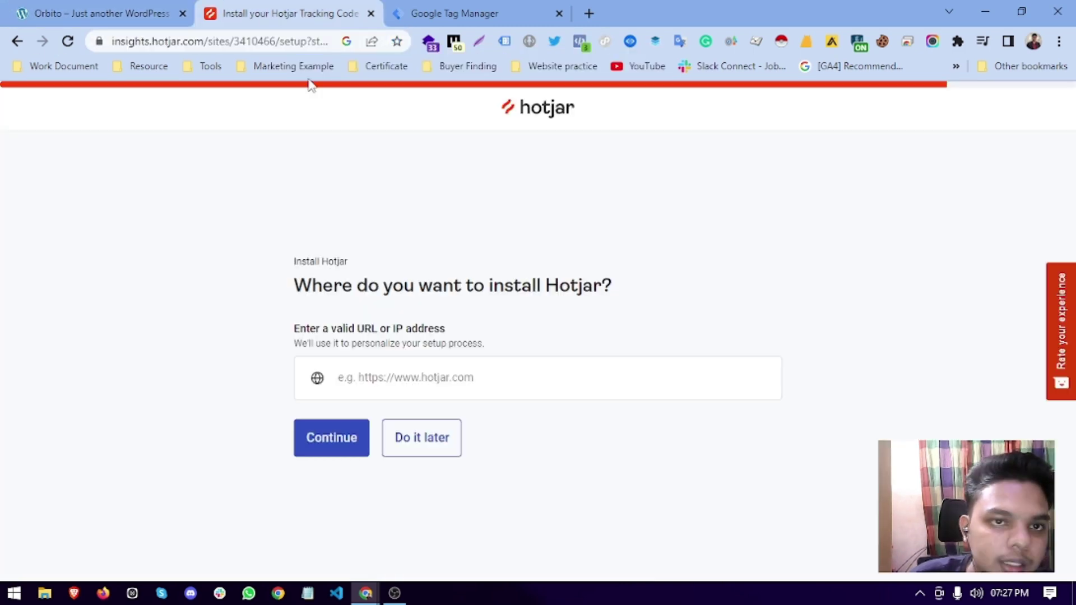
right_click(420, 375)
left_click(451, 230)
left_click(332, 443)
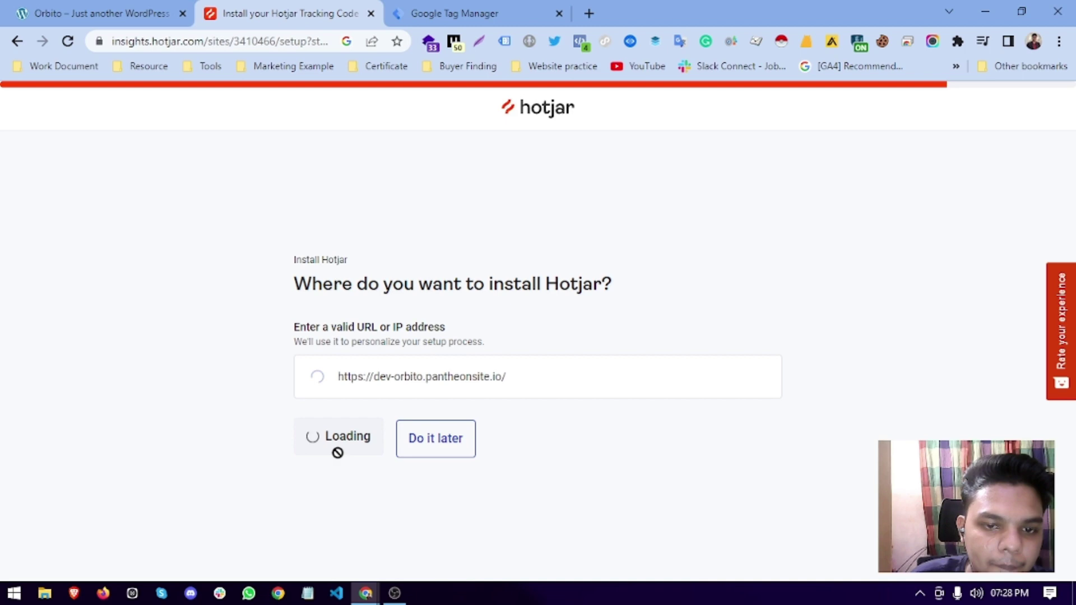
Dismiss the checklist, highlight the generated tracking code, and return to Google Tag Manager
scroll(359, 269, "down", 2)
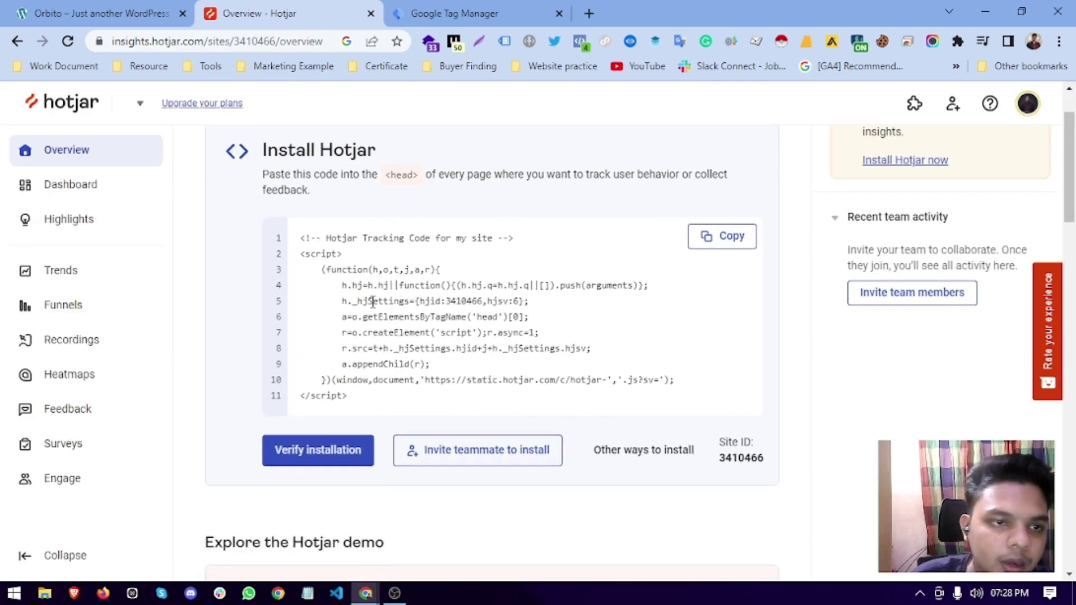
scroll(466, 356, "up", 2)
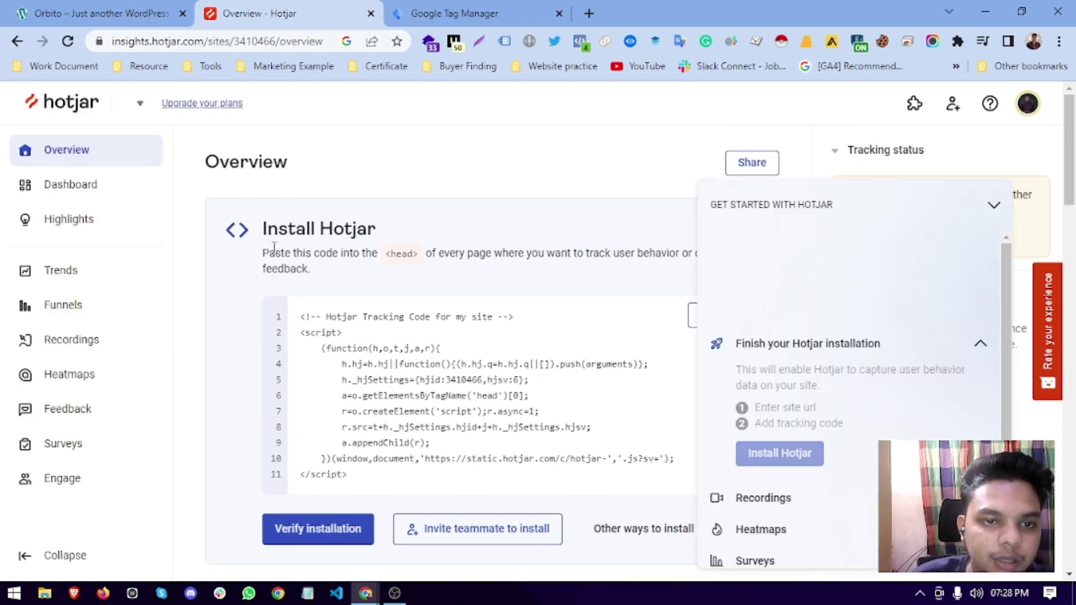
left_click(995, 204)
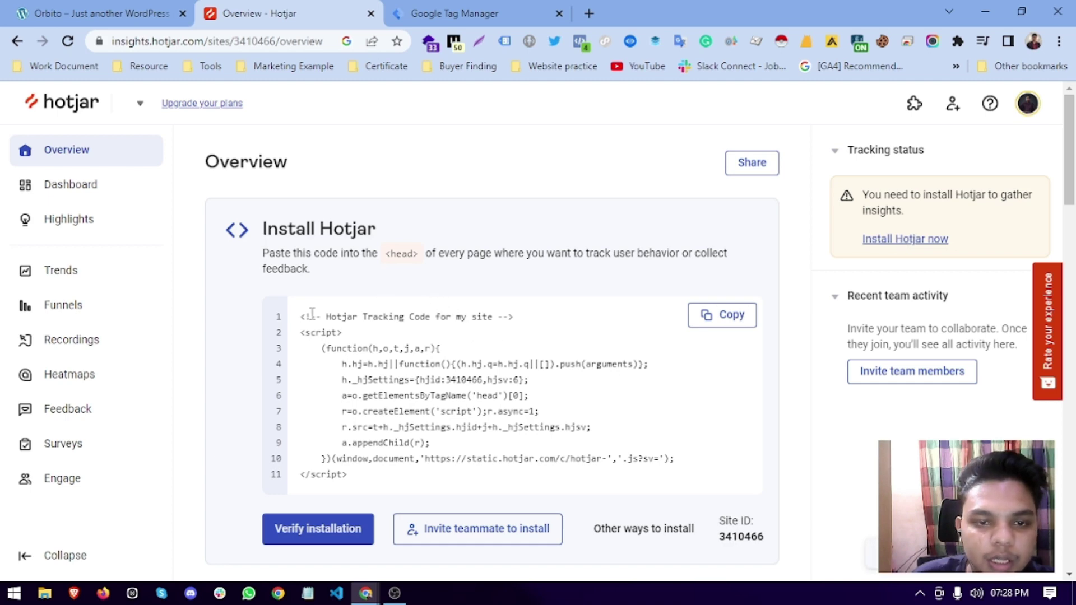
left_click_drag(312, 314, 389, 473)
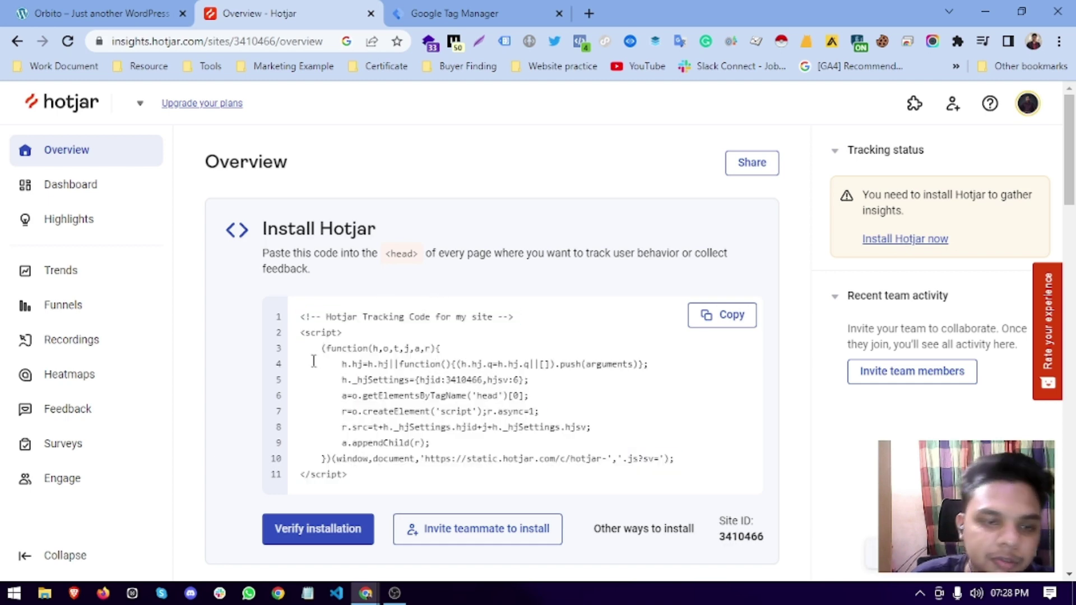
left_click(533, 9)
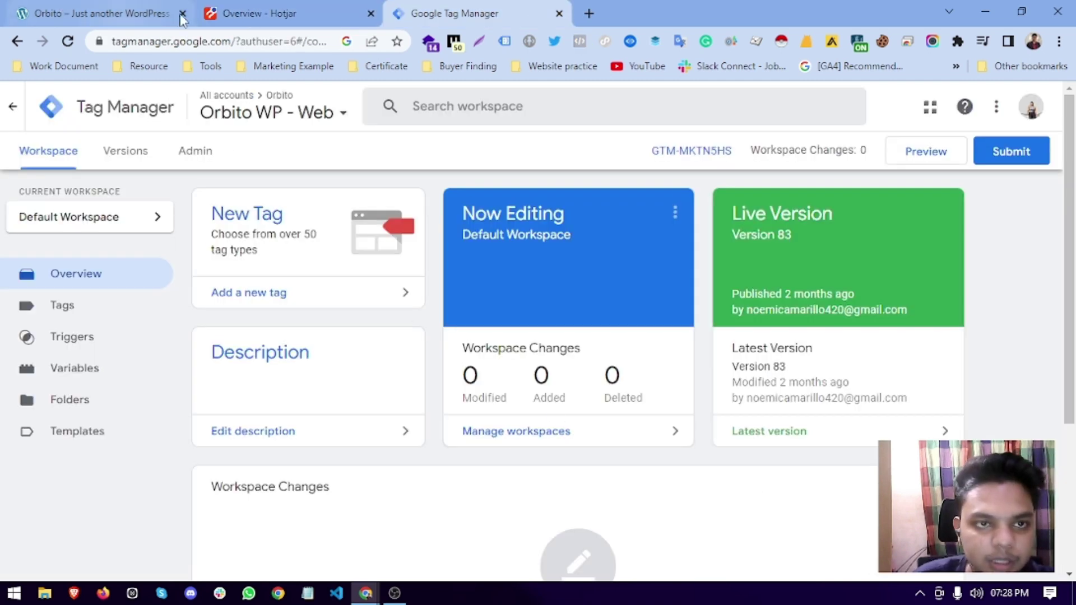
Copy the Hotjar tracking code from the Hotjar overview page
key("ctrl+shift+Tab")
key("ctrl+shift+Tab")
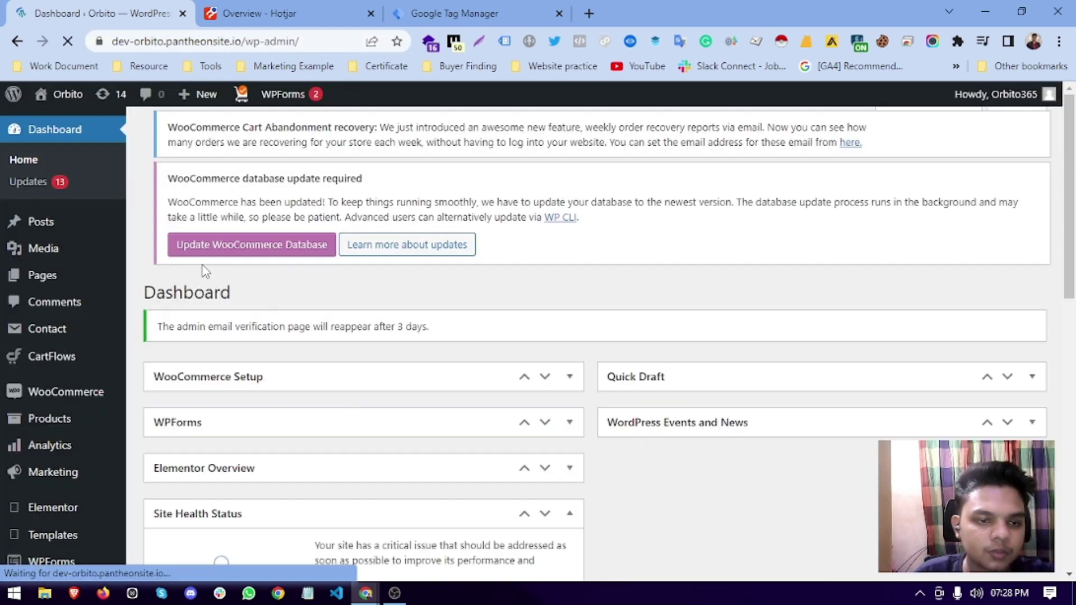
scroll(84, 385, "down", 8)
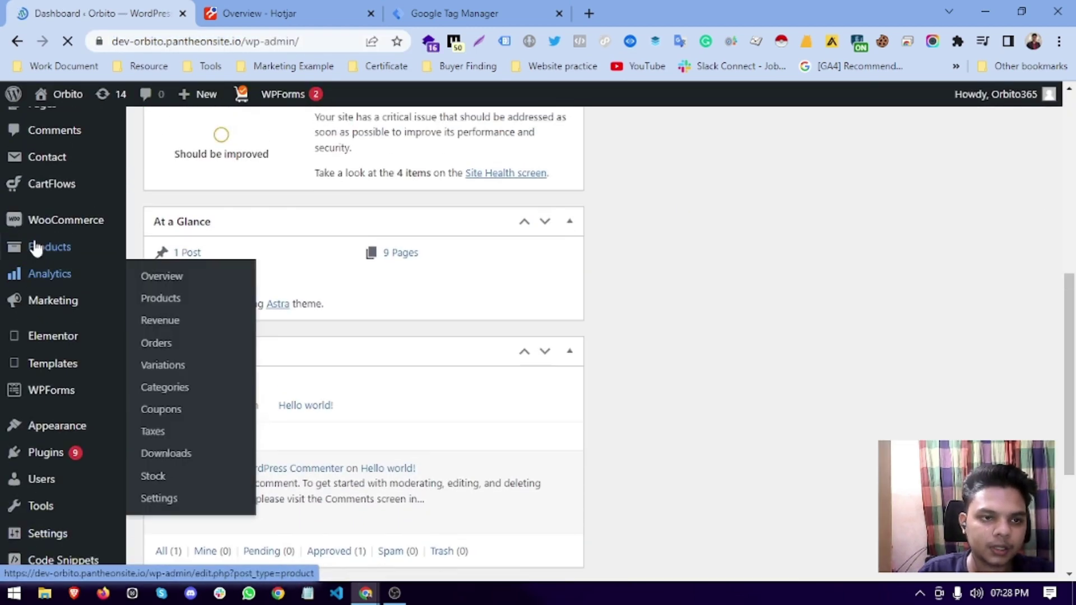
left_click(247, 13)
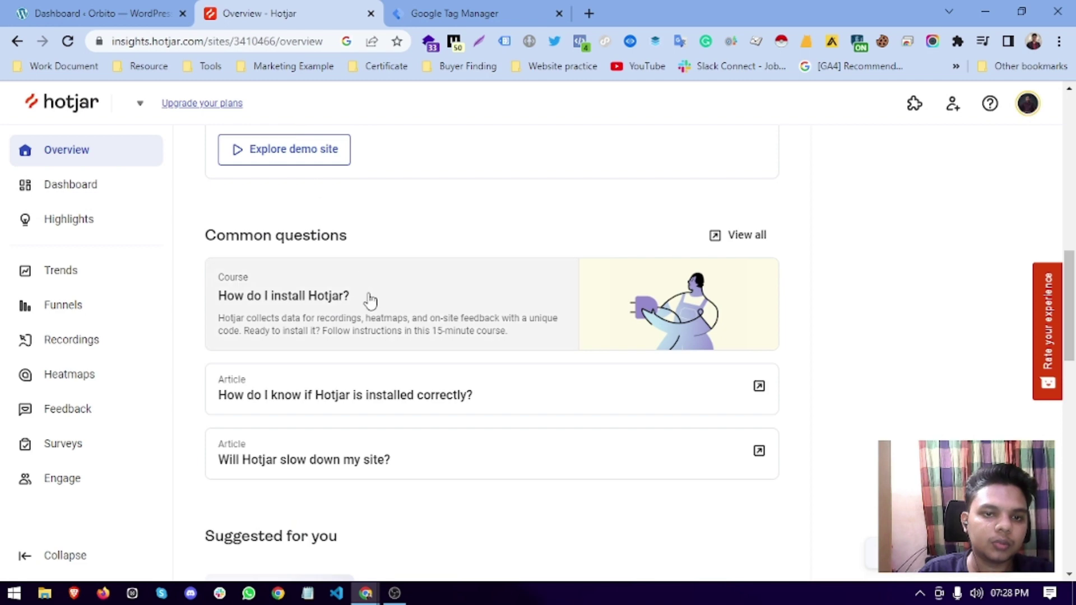
left_click(526, 8)
left_click(261, 9)
scroll(420, 341, "up", 7)
scroll(420, 342, "up", 4)
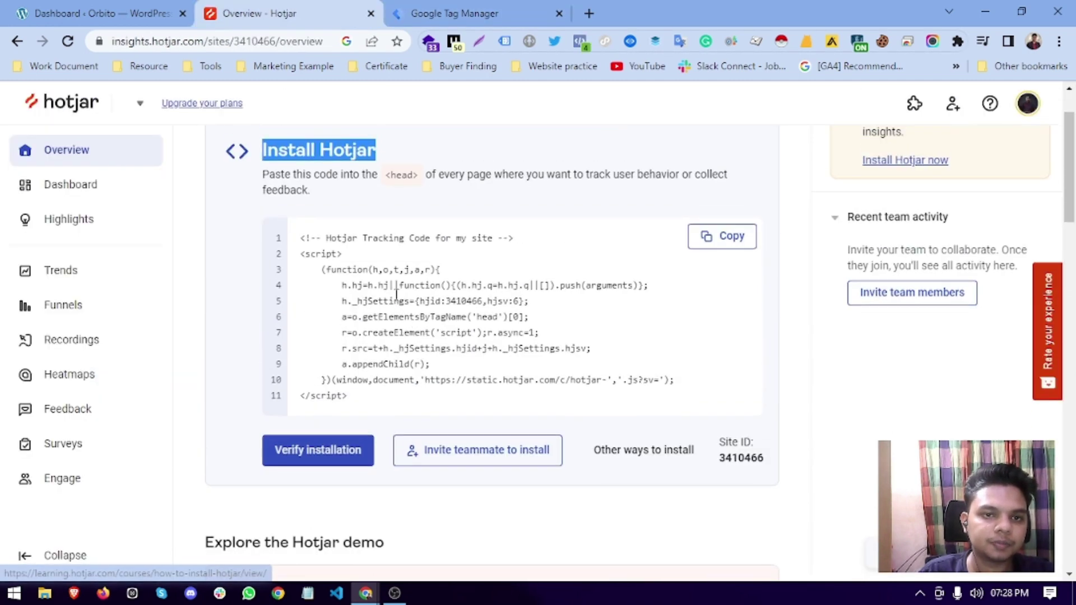
left_click(723, 236)
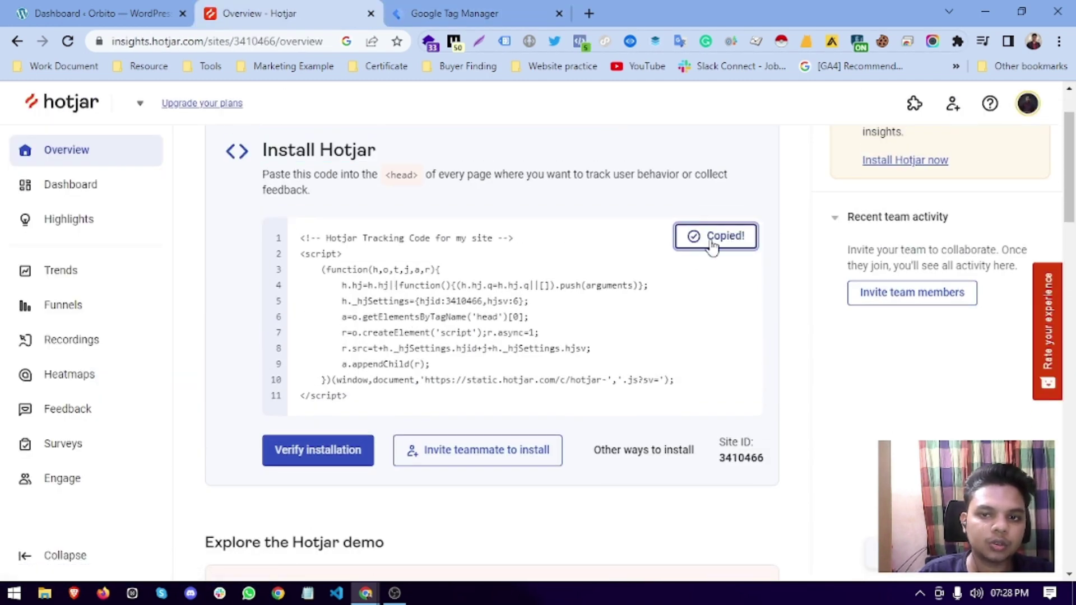
Return to the WordPress dashboard and find Appearance > Theme File Editor
left_click(101, 13)
scroll(45, 325, "down", 3)
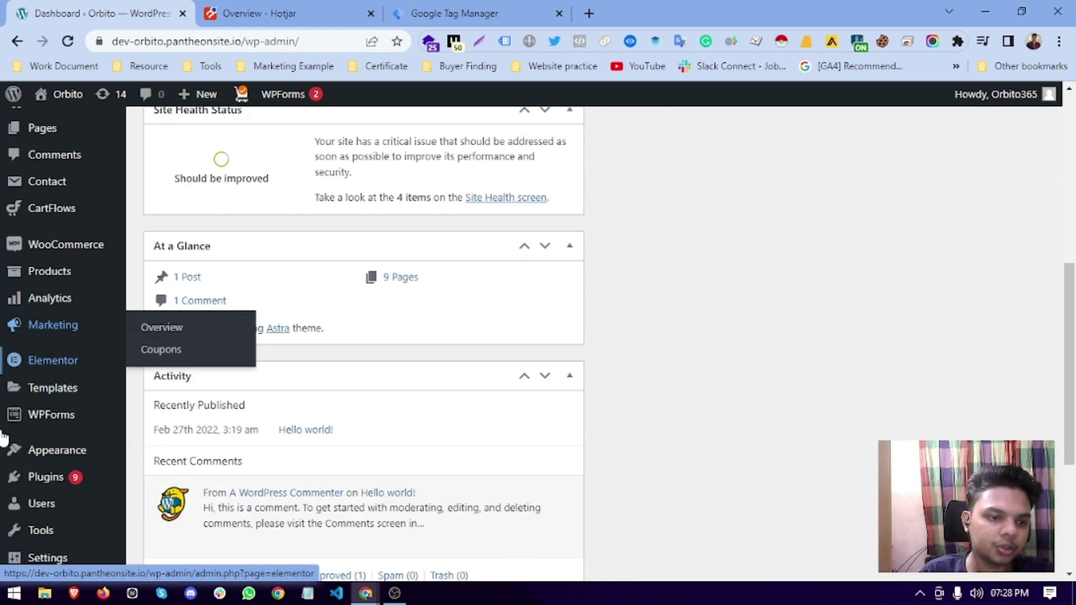
mouse_move(24, 435)
mouse_move(42, 396)
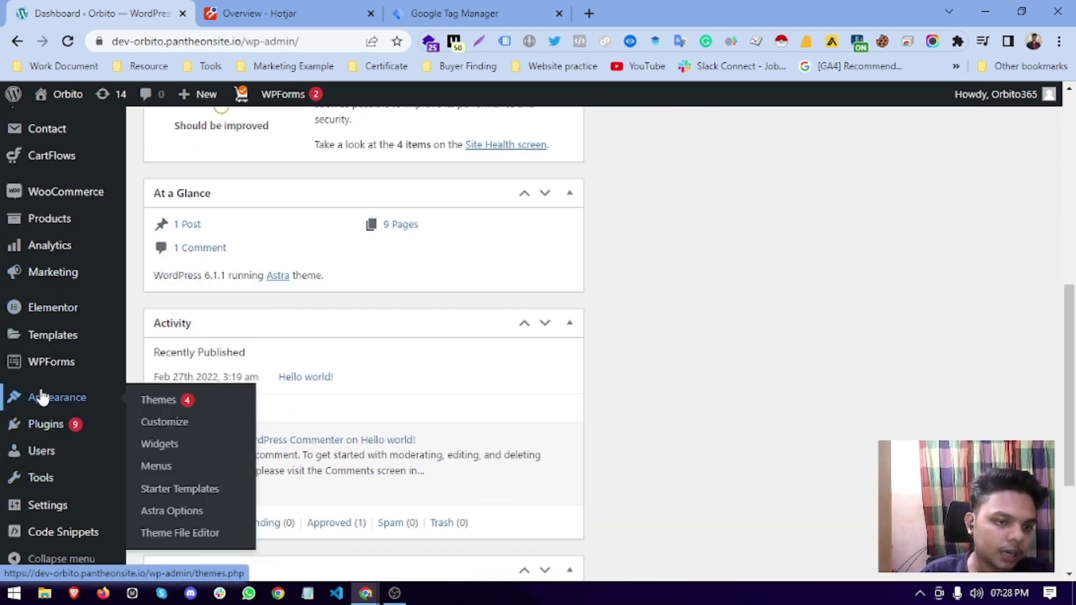
Open Astra's header.php in the theme file editor and add a blank line after line 27
left_click(197, 537)
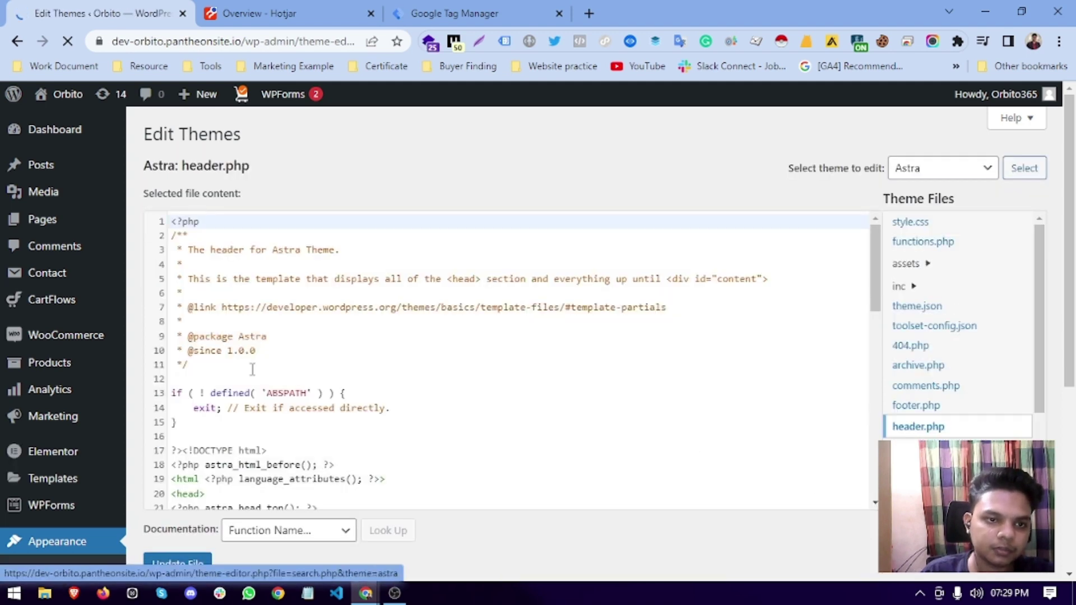
scroll(240, 407, "down", 3)
scroll(239, 407, "down", 2)
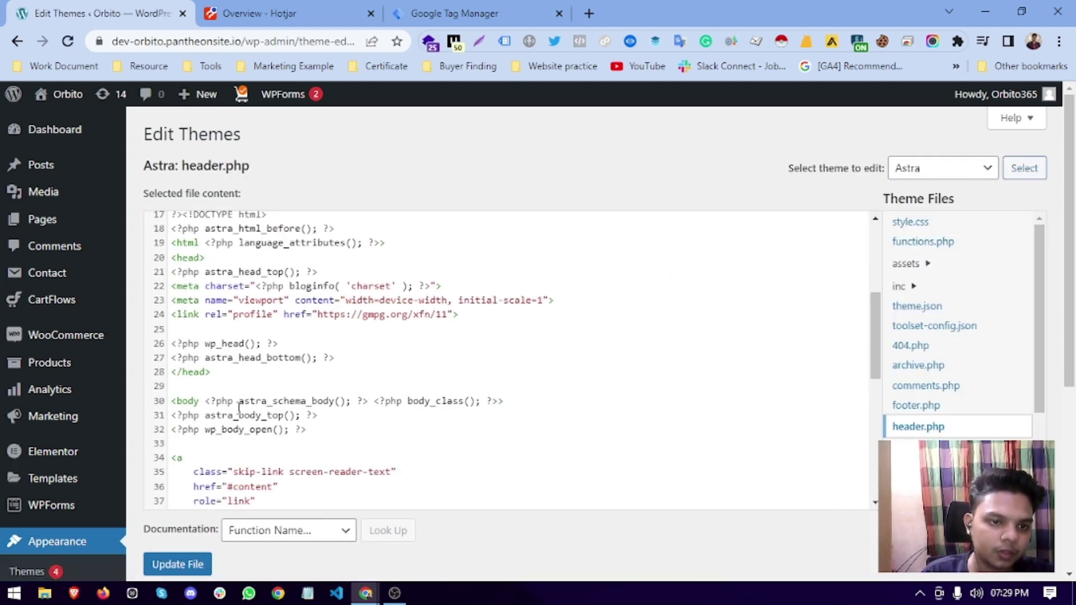
left_click(349, 361)
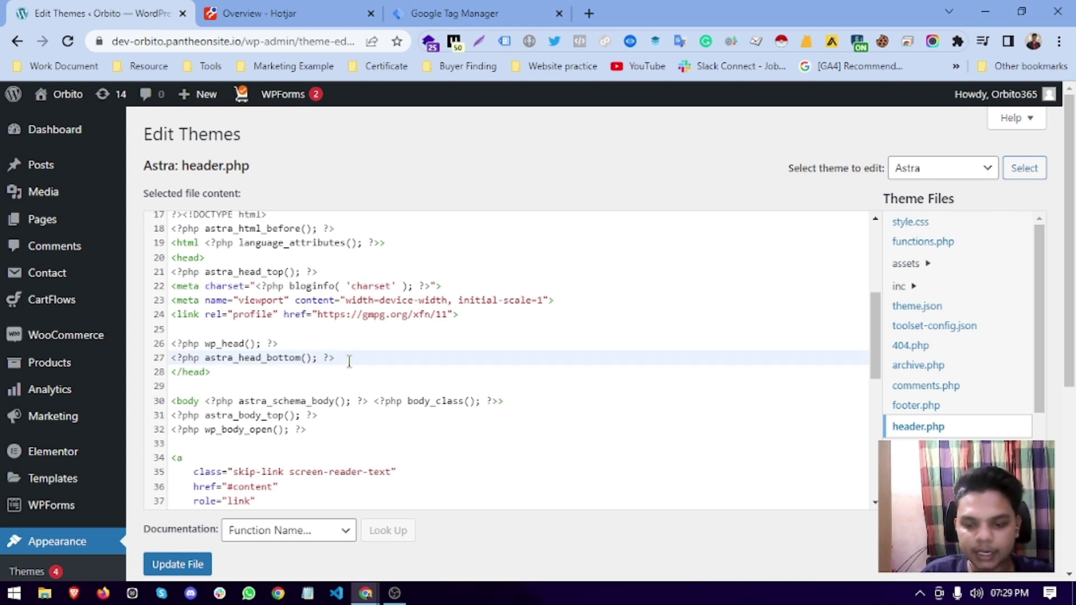
key("Return")
key("Return")
key("Return")
Trial-paste the Hotjar script at line 29, undo it, and reload discarding changes
left_click(213, 381)
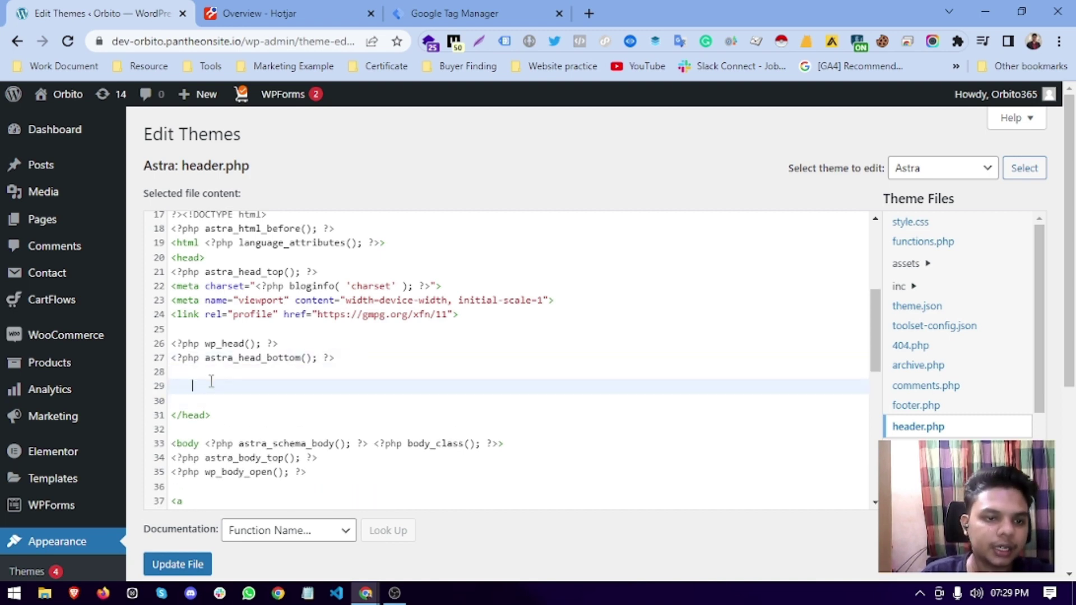
right_click(212, 382)
left_click(249, 235)
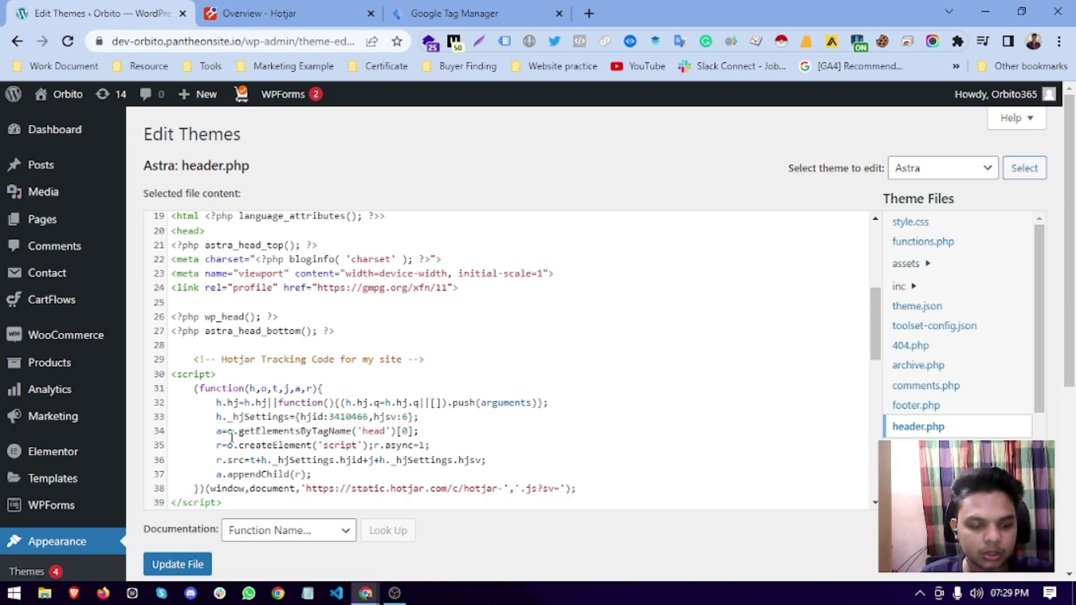
key("ctrl+z")
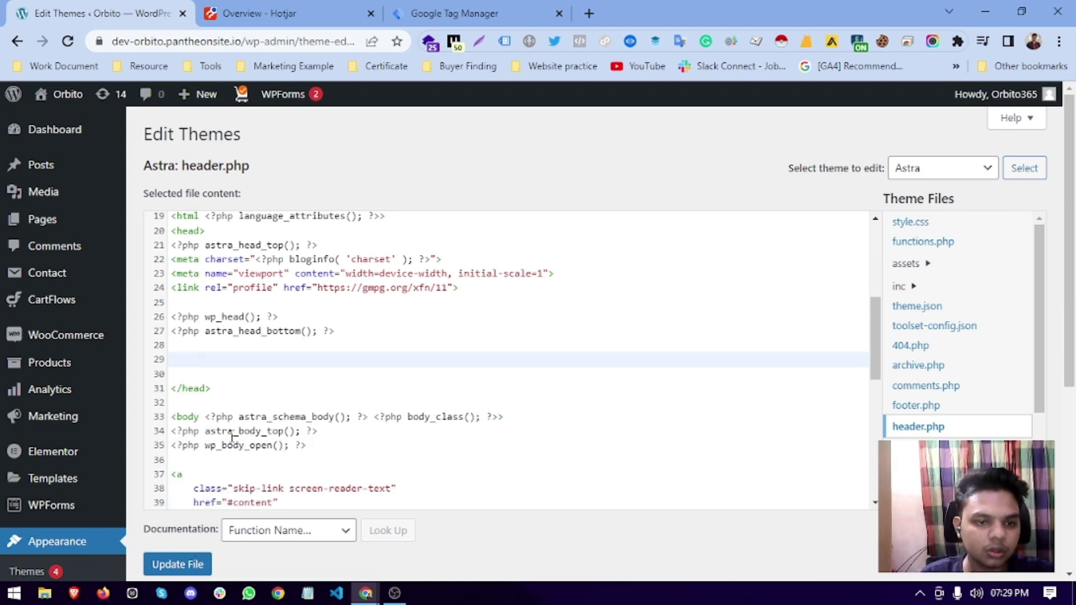
left_click(67, 41)
left_click(615, 129)
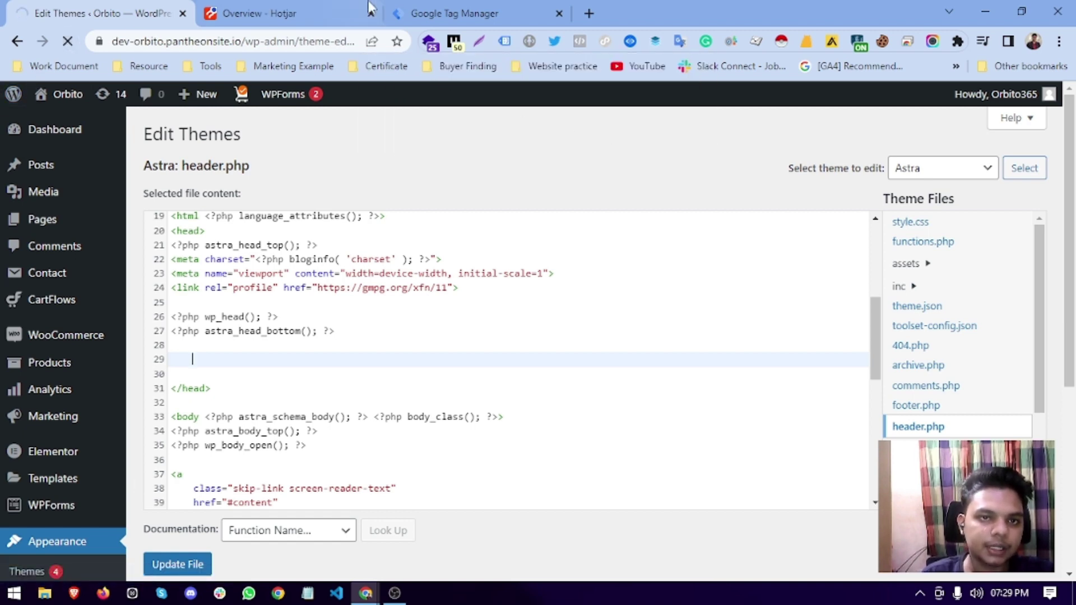
Compare the WordPress editor and Hotjar install tabs, settling on the Google Tag Manager workspace
left_click(450, 13)
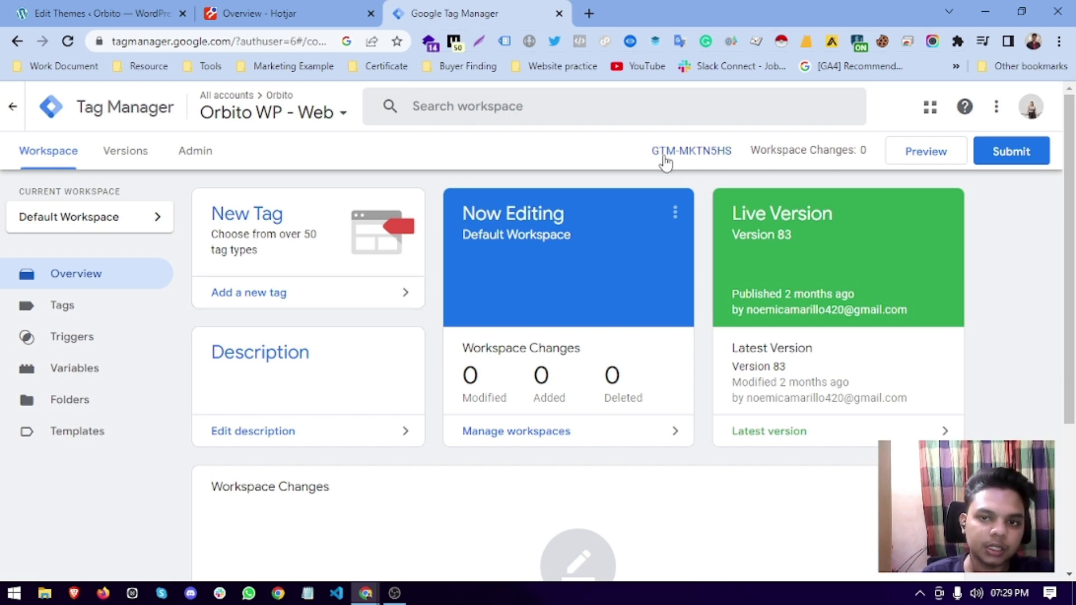
left_click(59, 9)
left_click(392, 6)
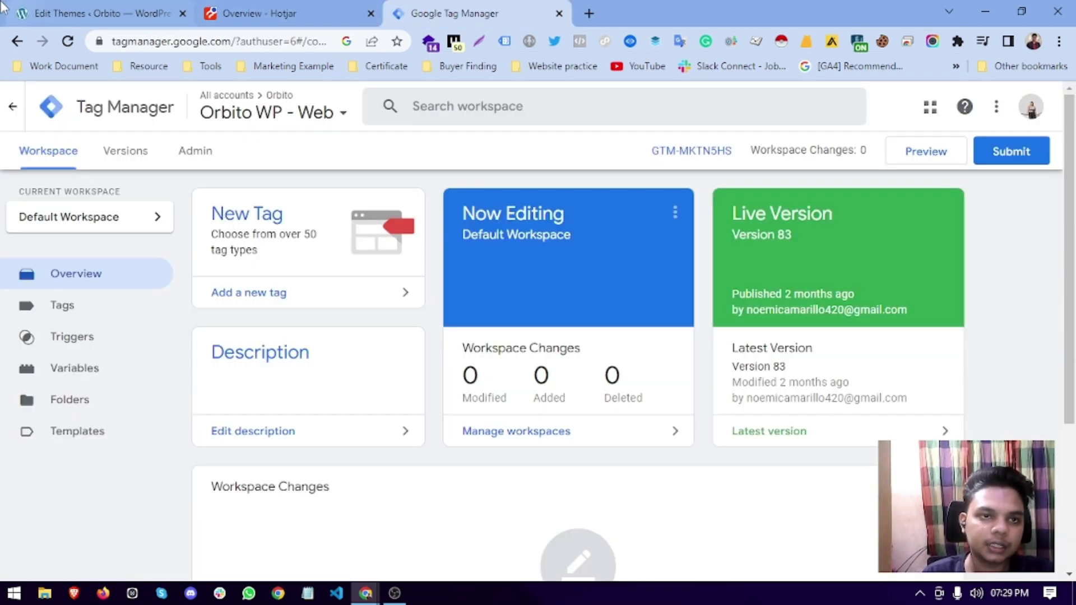
left_click(209, 9)
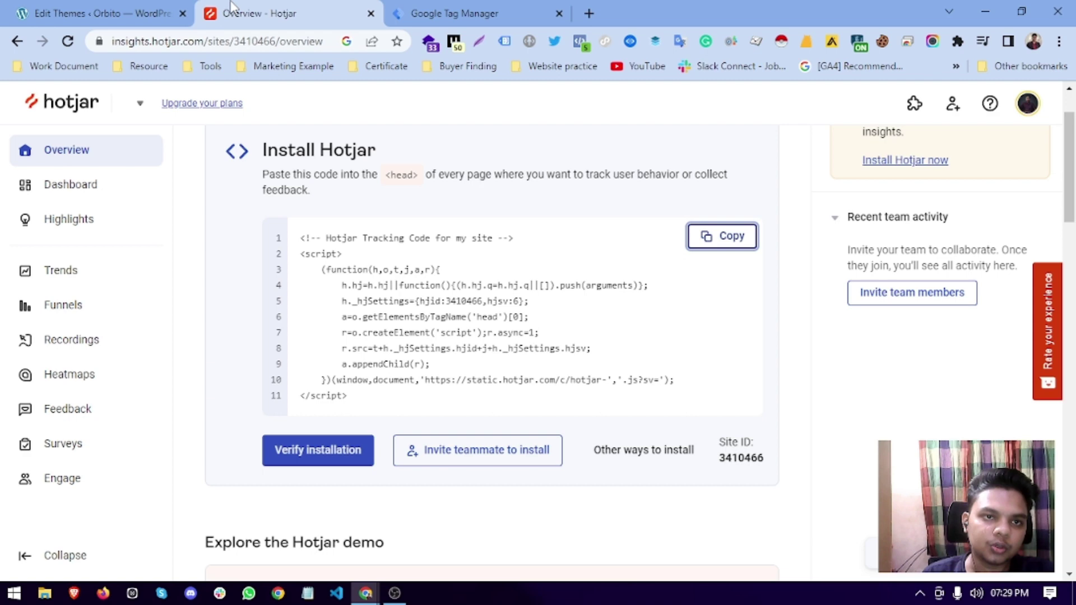
left_click(457, 7)
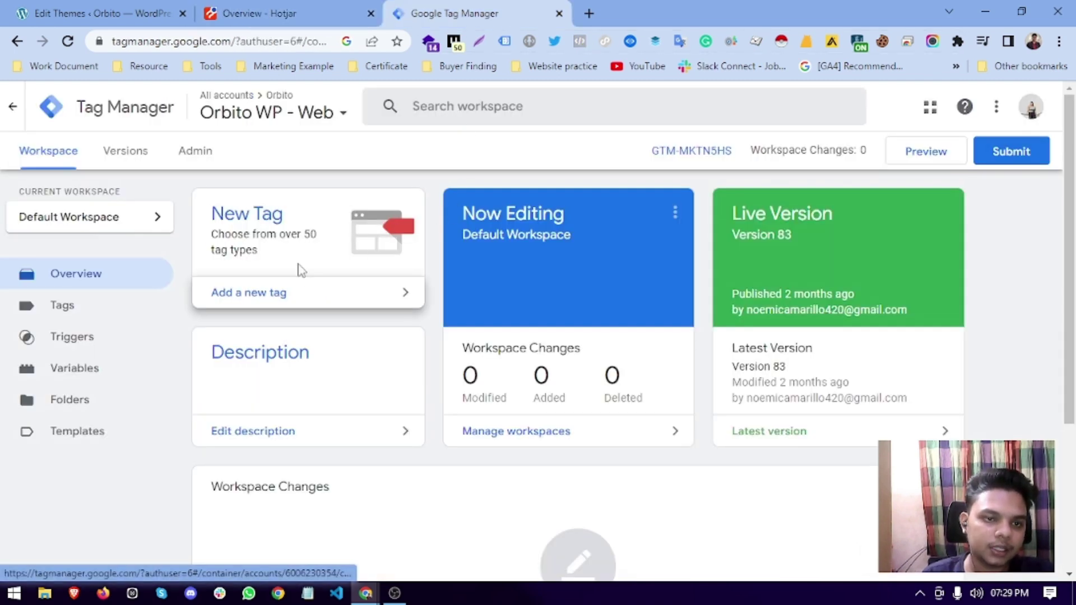
Add a new tag of type Hotjar Tracking Code, found by searching 'ho'
left_click(289, 291)
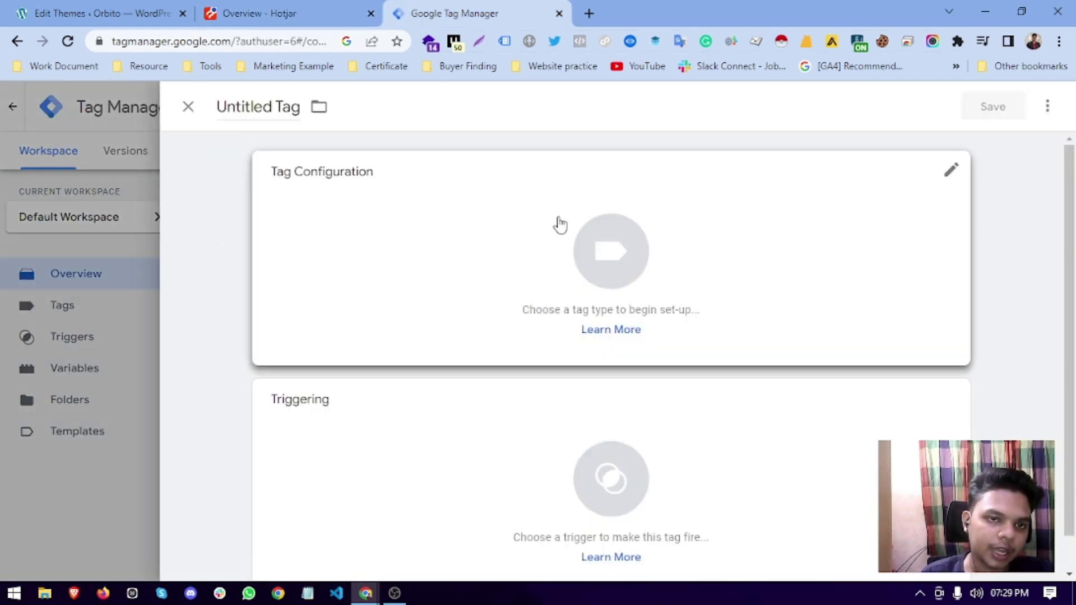
left_click(558, 225)
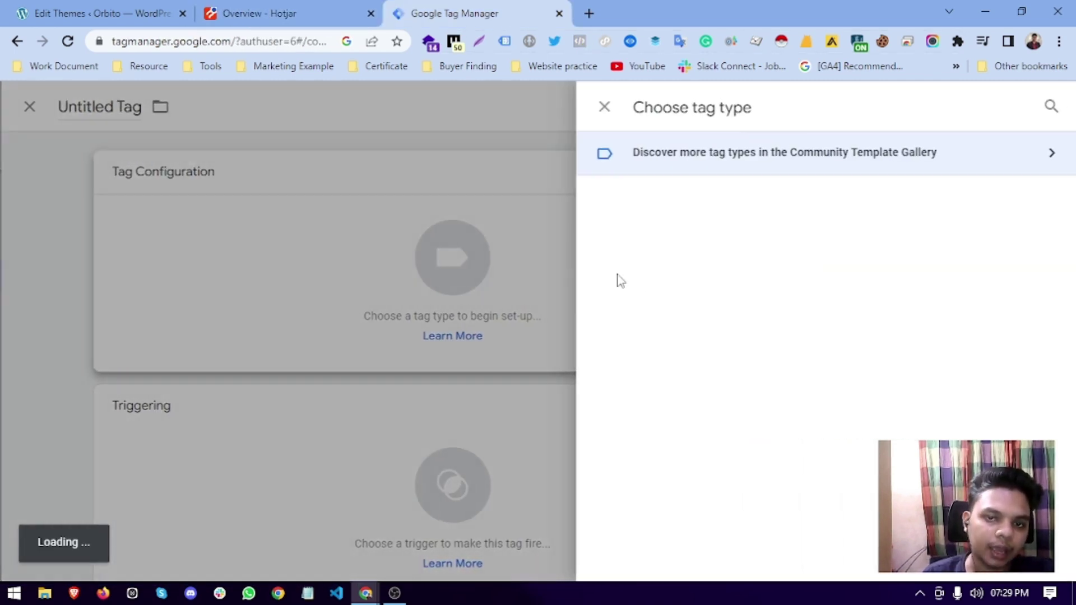
left_click(1047, 106)
left_click(222, 203)
left_click(493, 238)
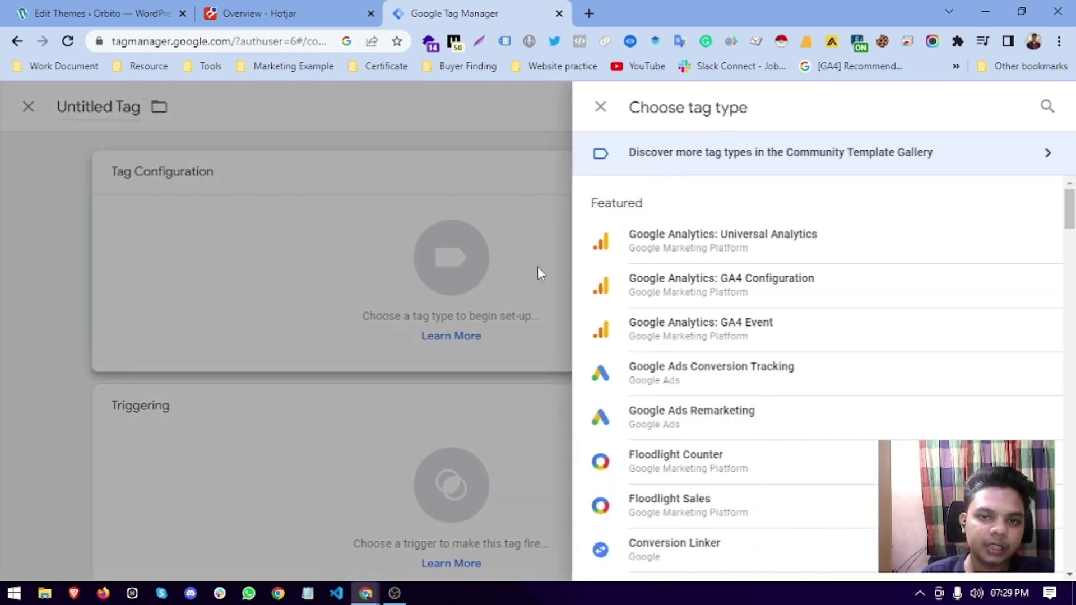
left_click(1047, 107)
type("ho")
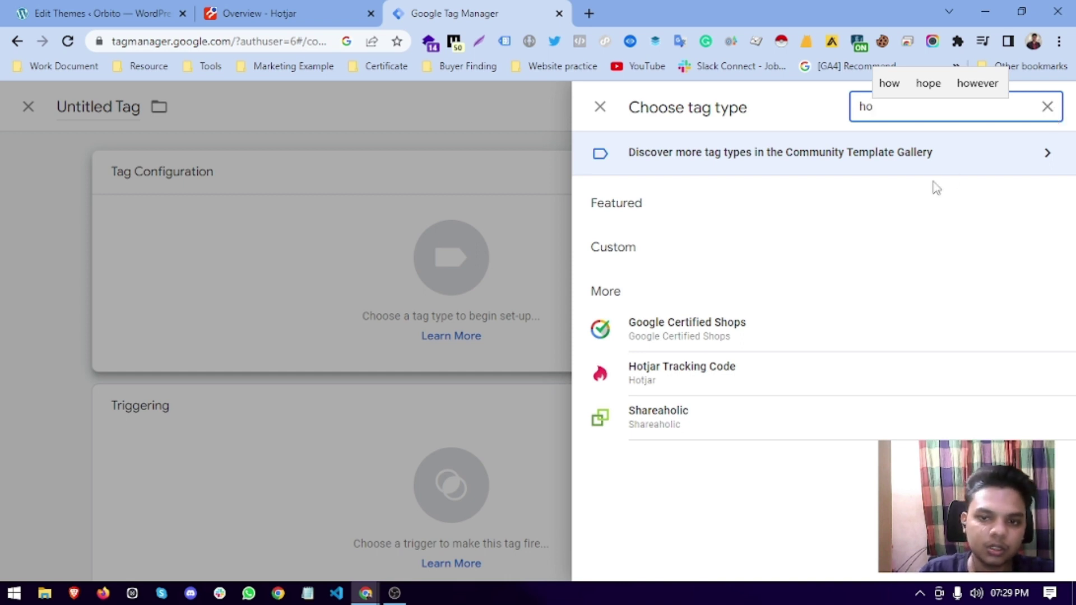
left_click(696, 394)
left_click(356, 334)
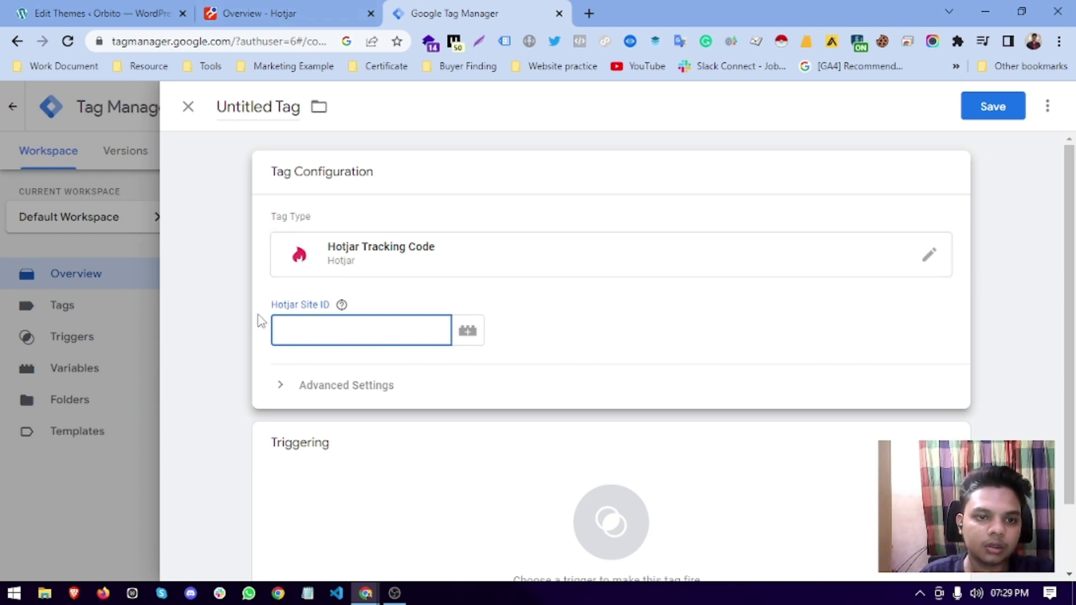
left_click(271, 8)
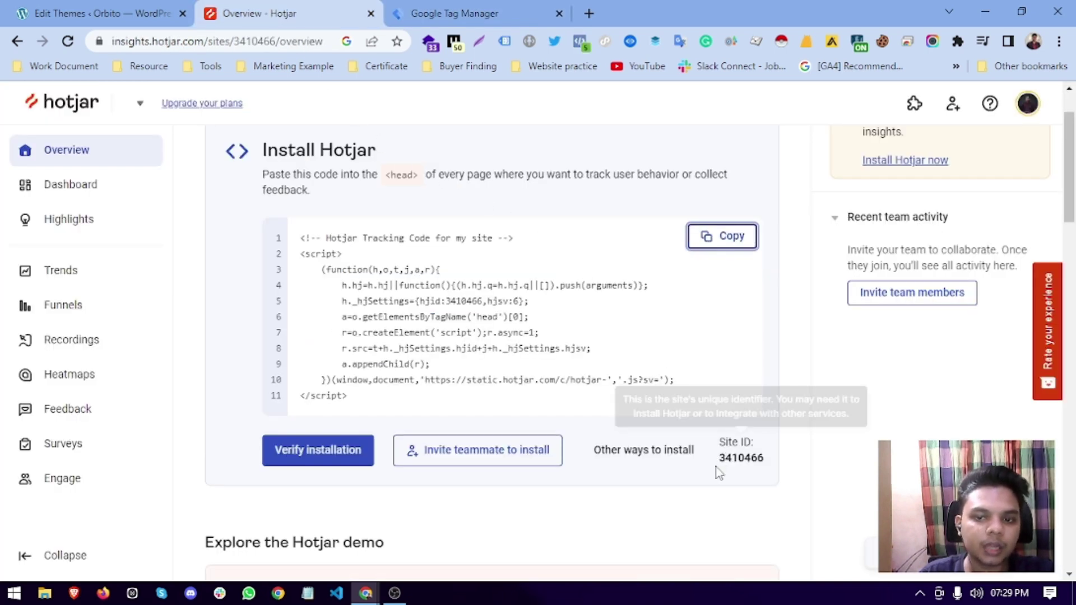
Copy Hotjar Site ID 3410466 into the new tag's Site ID field
left_click_drag(720, 443, 751, 461)
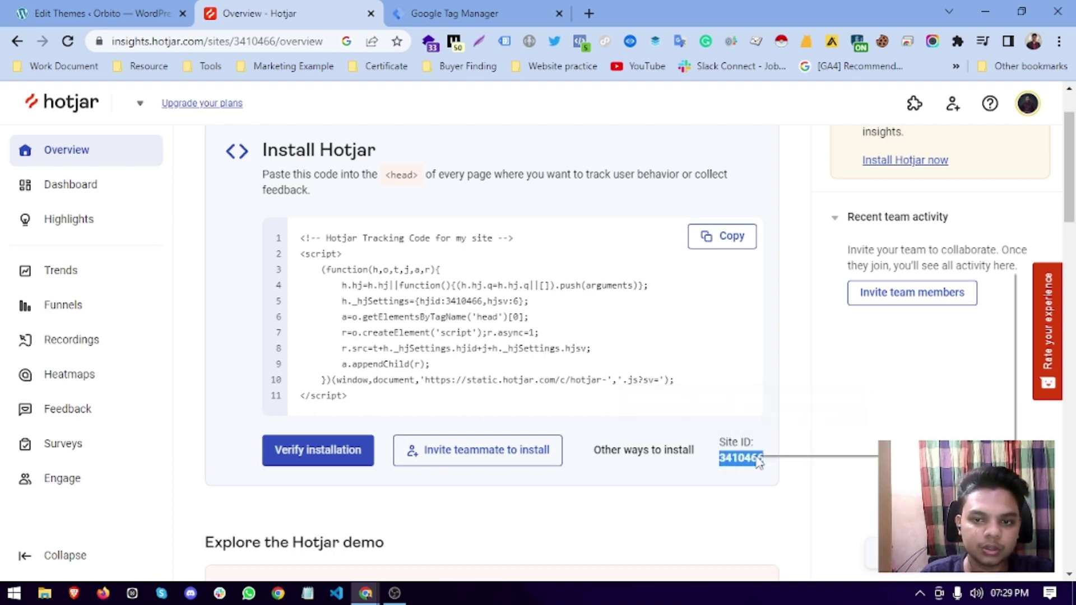
right_click(761, 460)
left_click(791, 289)
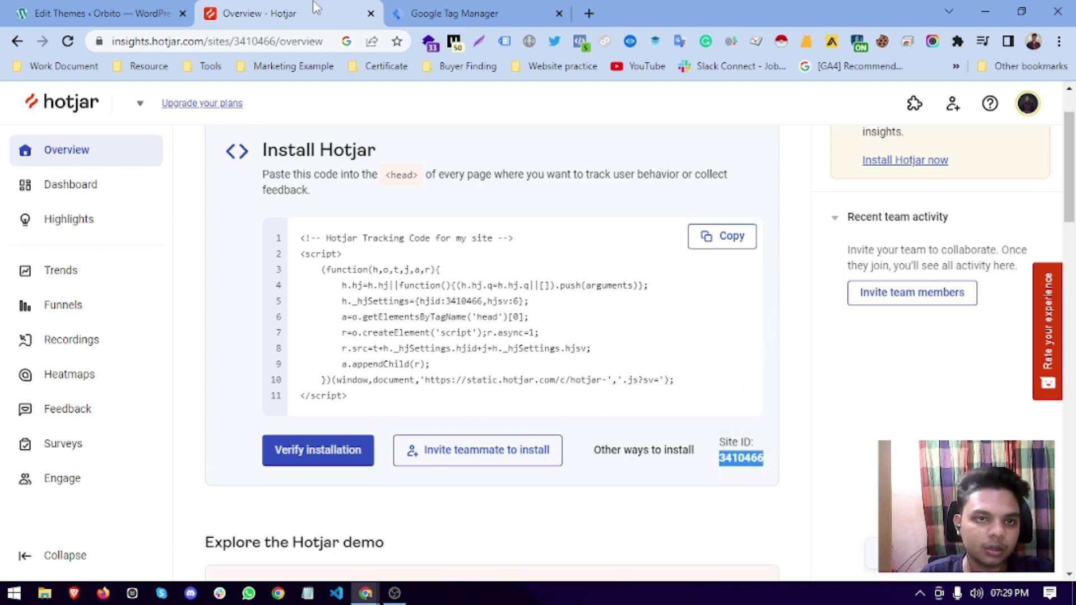
left_click(477, 13)
right_click(317, 330)
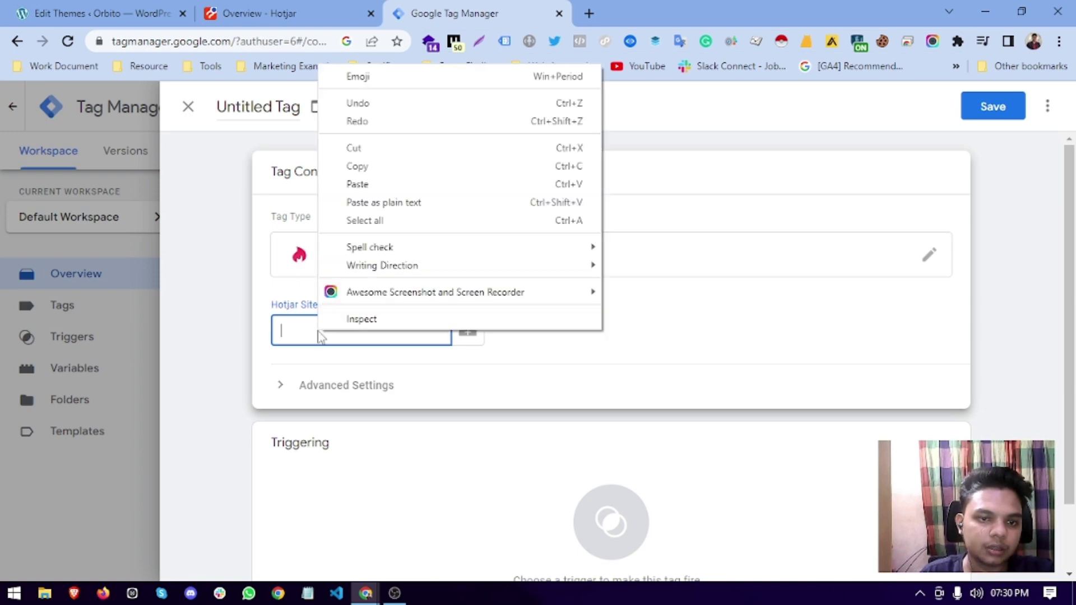
left_click(372, 184)
Fire the tag on All Pages, name it 'Hotjar Tracking Tag', and save it
left_click(424, 503)
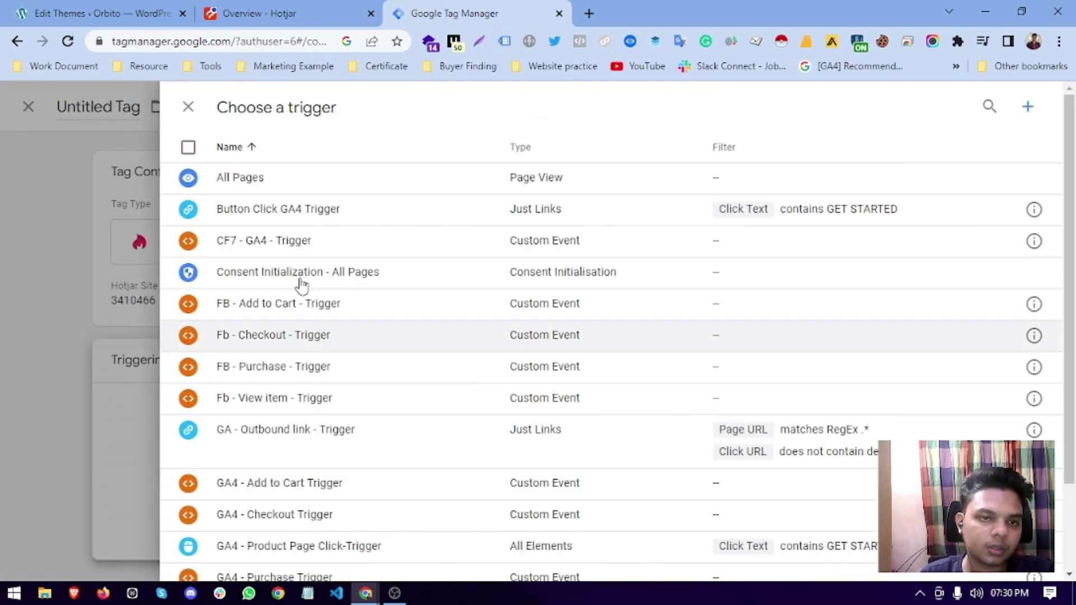
left_click(261, 179)
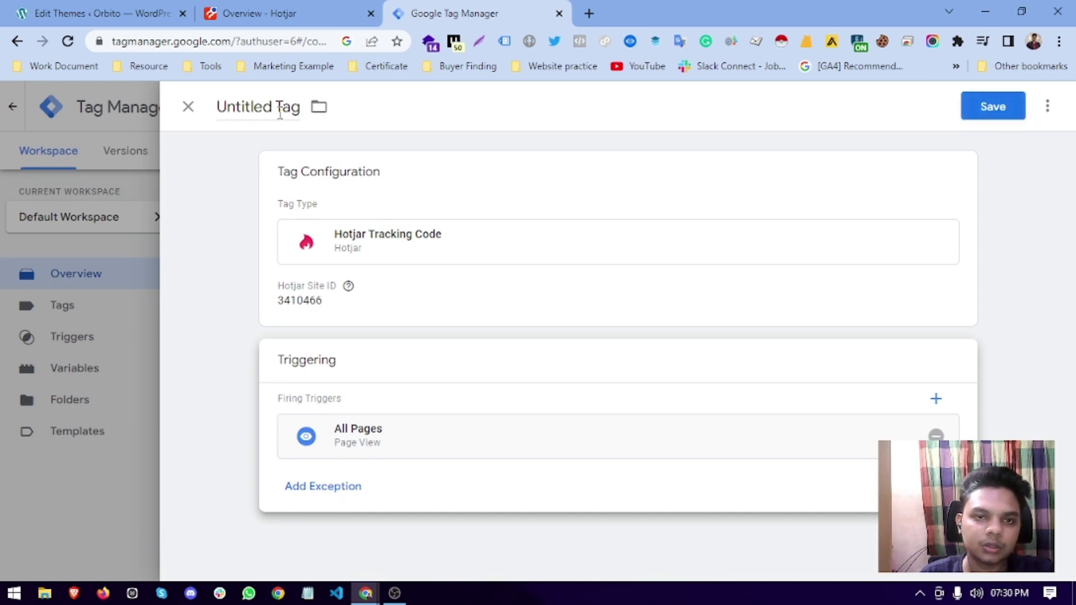
left_click_drag(275, 105, 197, 111)
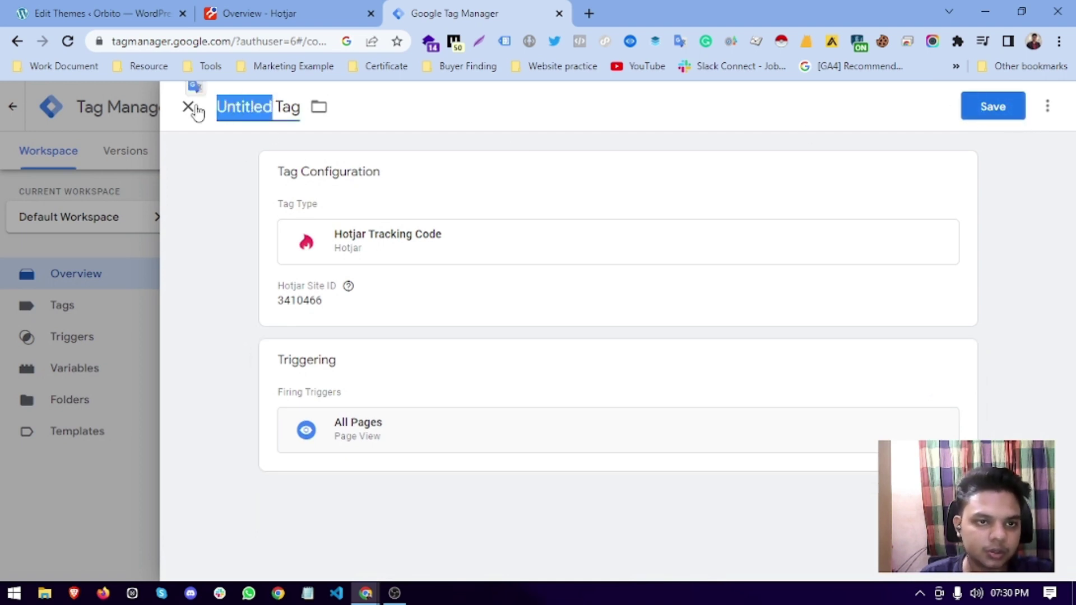
type("Hot")
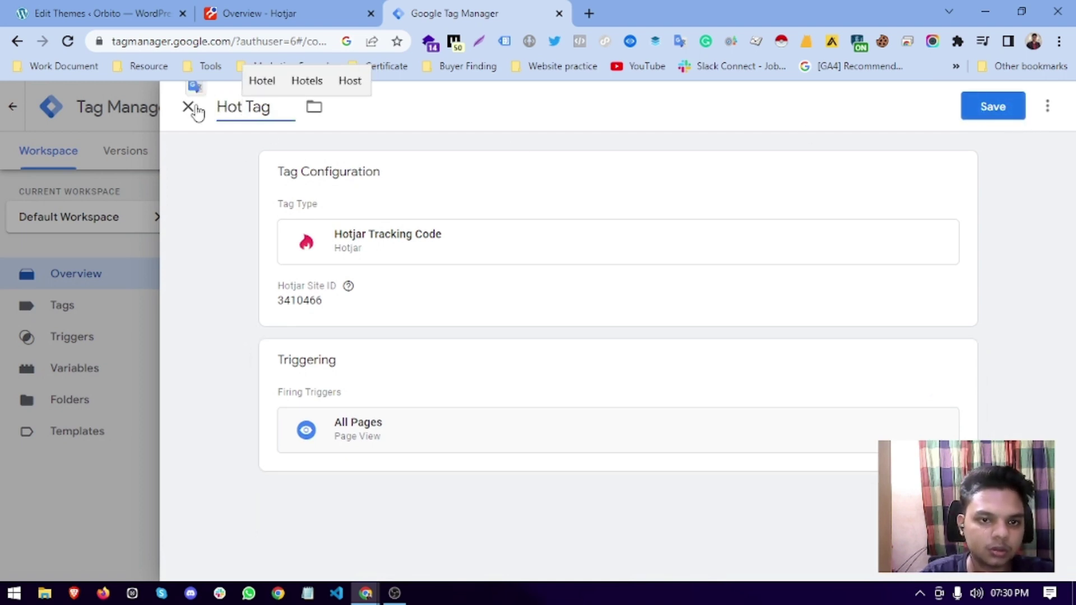
type("jar T")
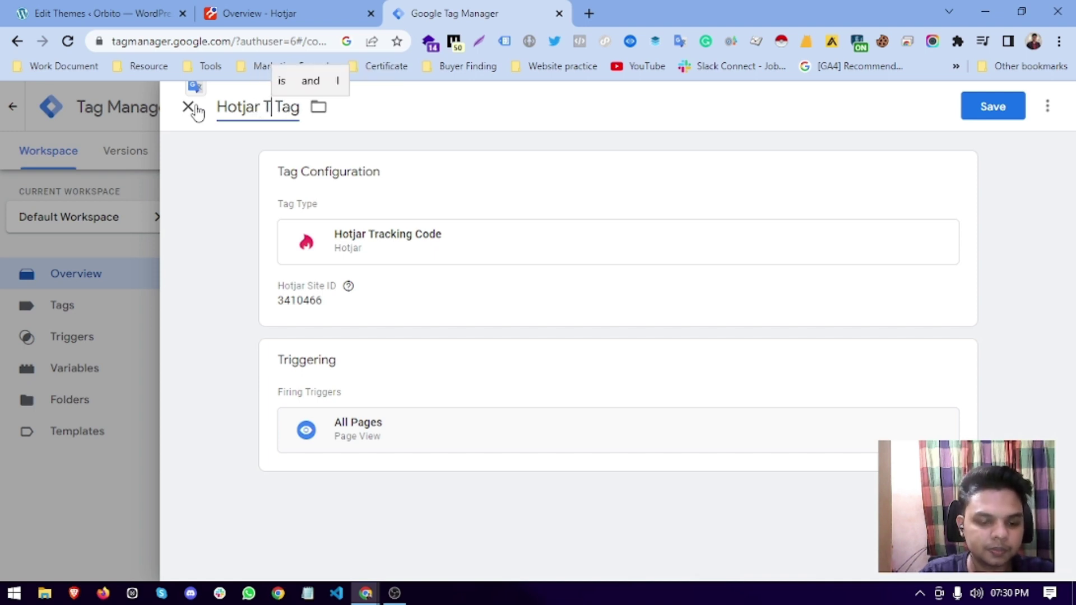
type("racking")
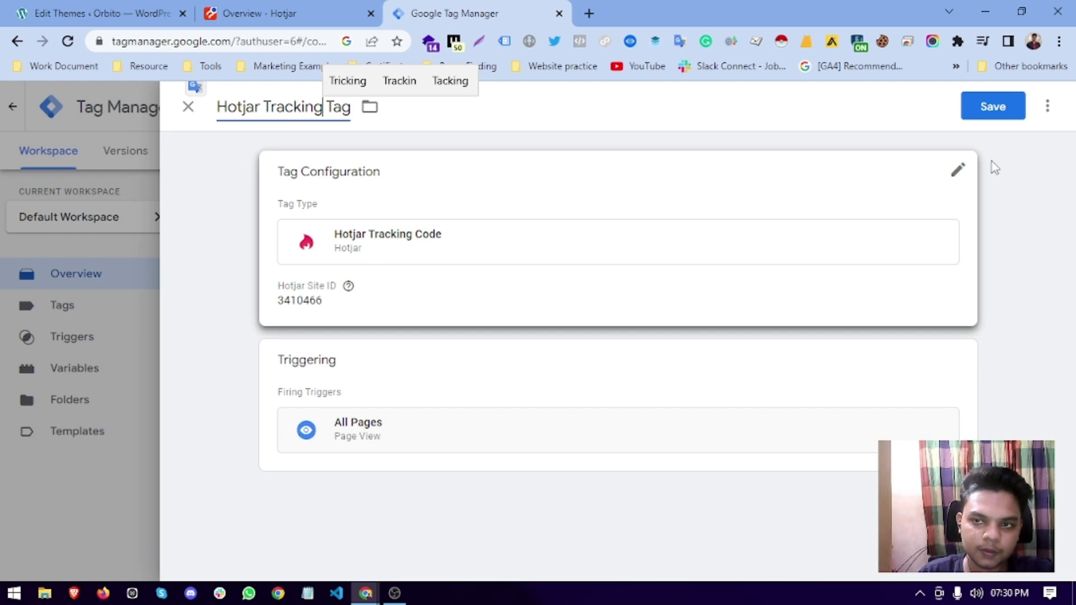
left_click(1003, 125)
left_click(1003, 117)
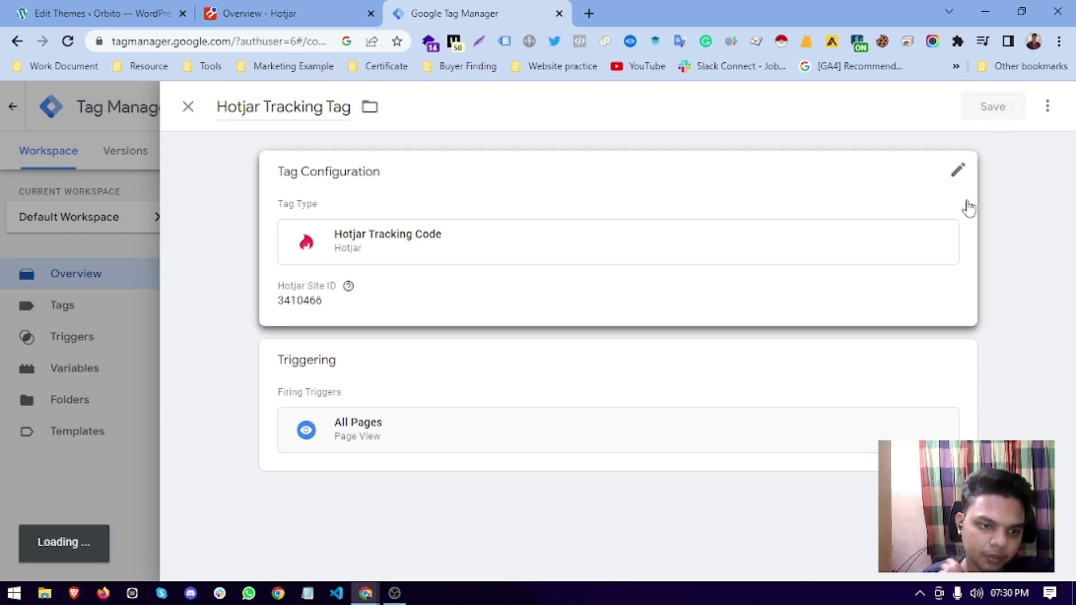
Submit the workspace changes and publish them as a new version
scroll(925, 241, "down", 2)
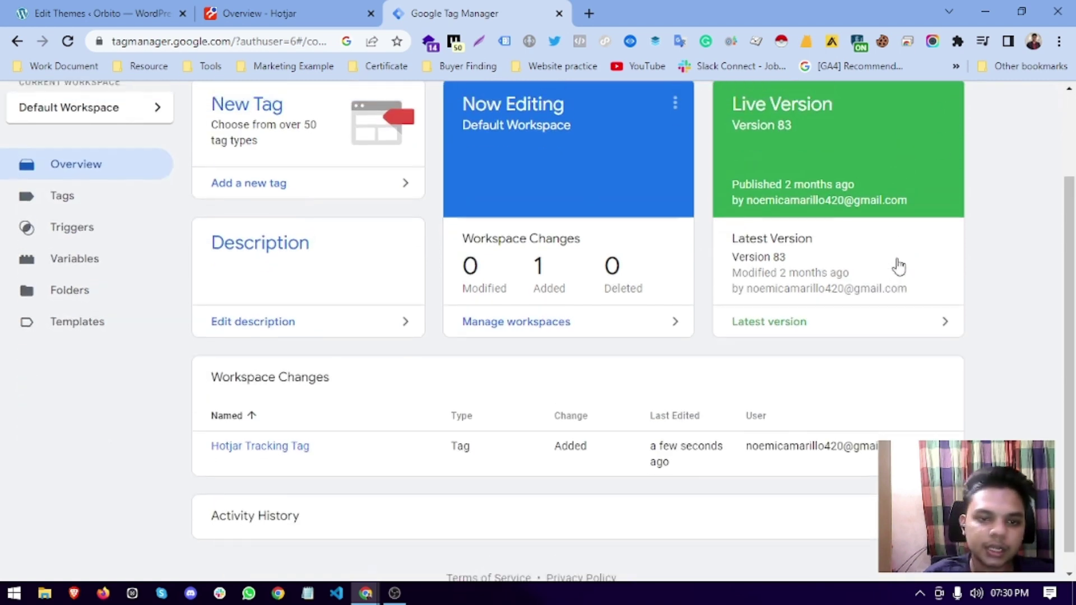
scroll(899, 267, "up", 2)
left_click(1035, 152)
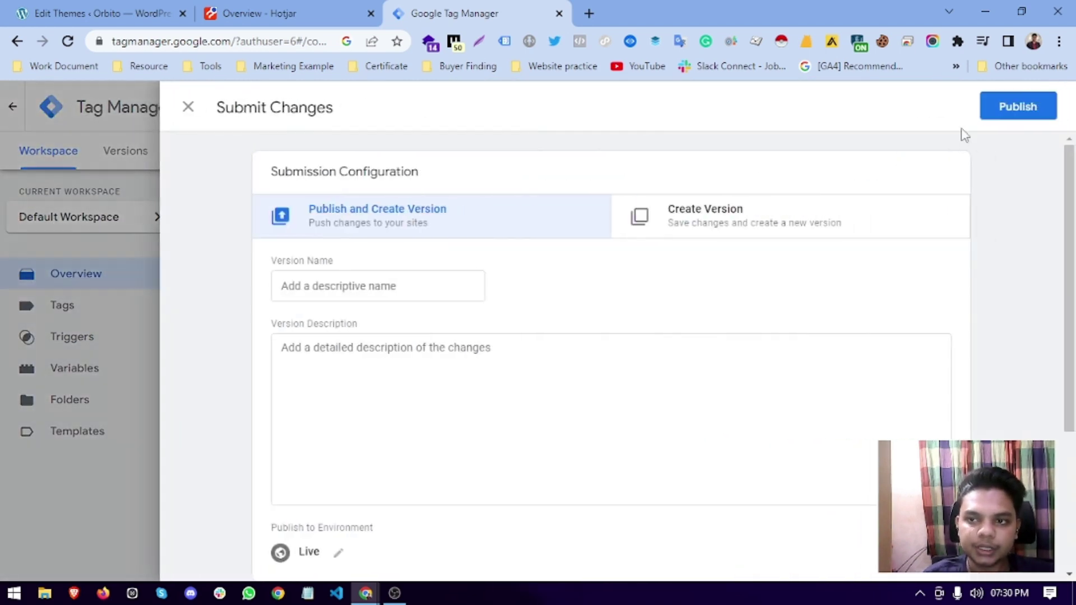
left_click(1013, 107)
left_click(745, 540)
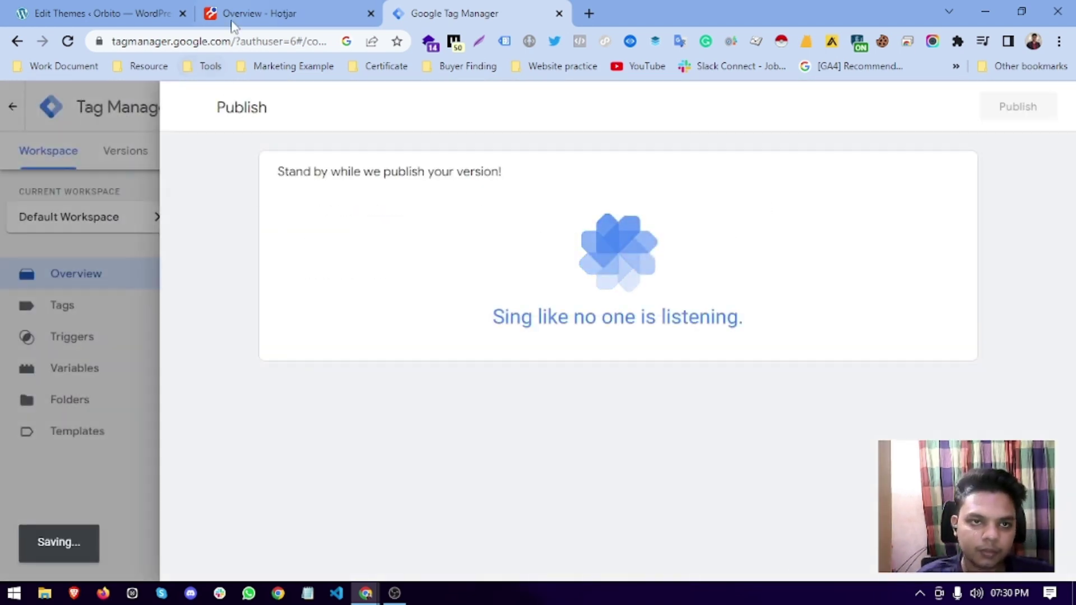
left_click(46, 7)
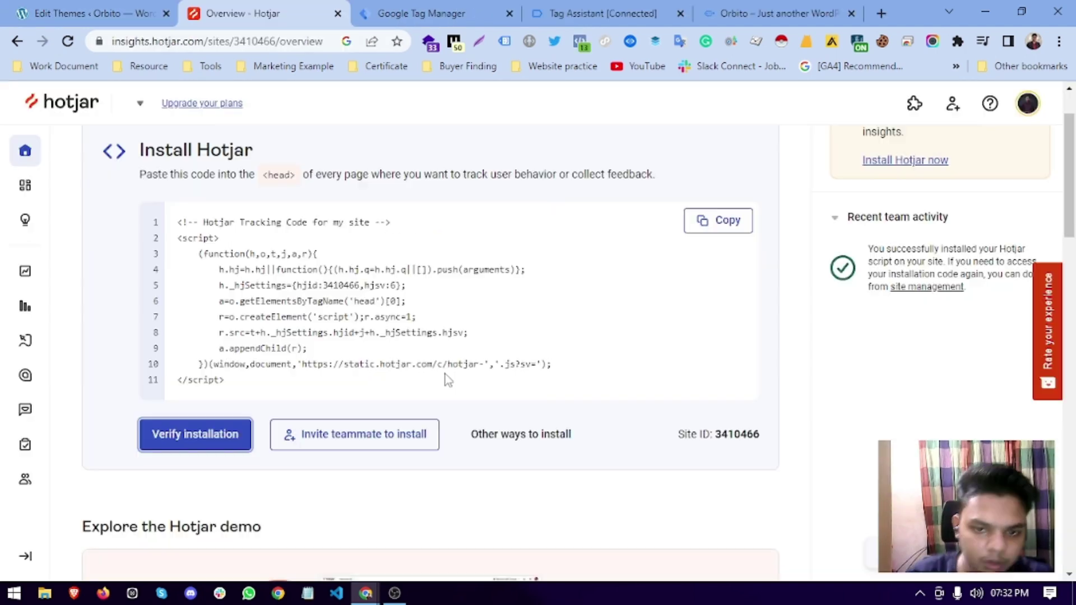
Show Hotjar's other installation options and open the Verify installation form
scroll(420, 432, "up", 2)
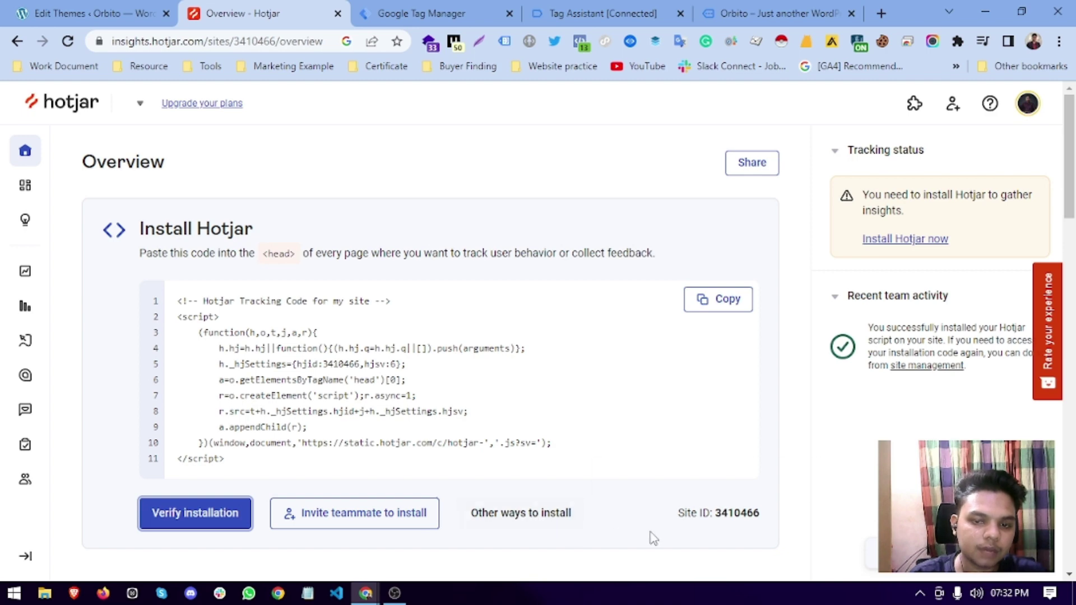
left_click(523, 523)
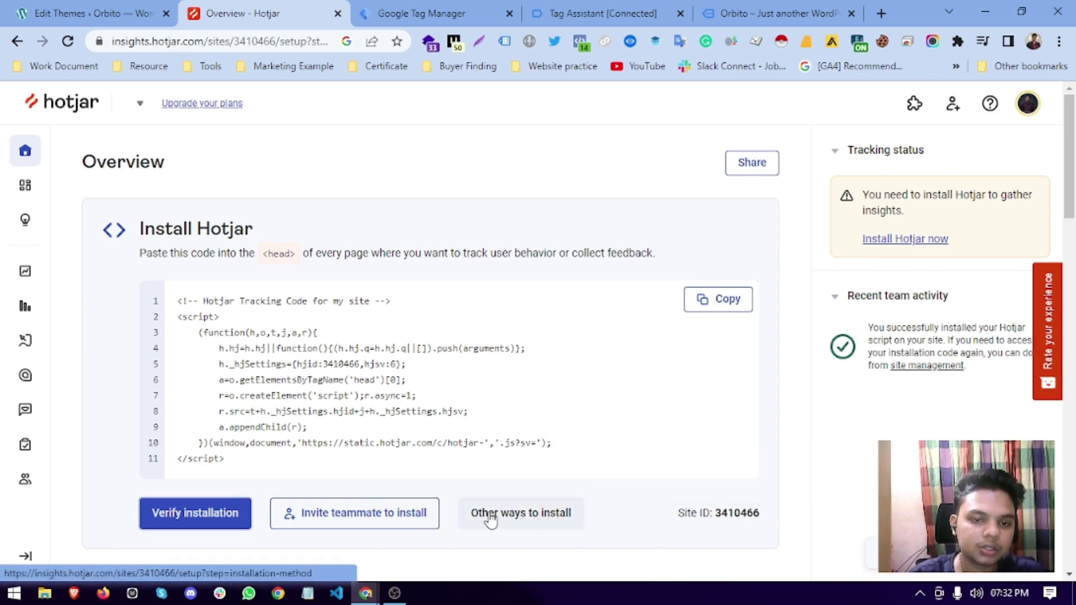
scroll(417, 448, "down", 4)
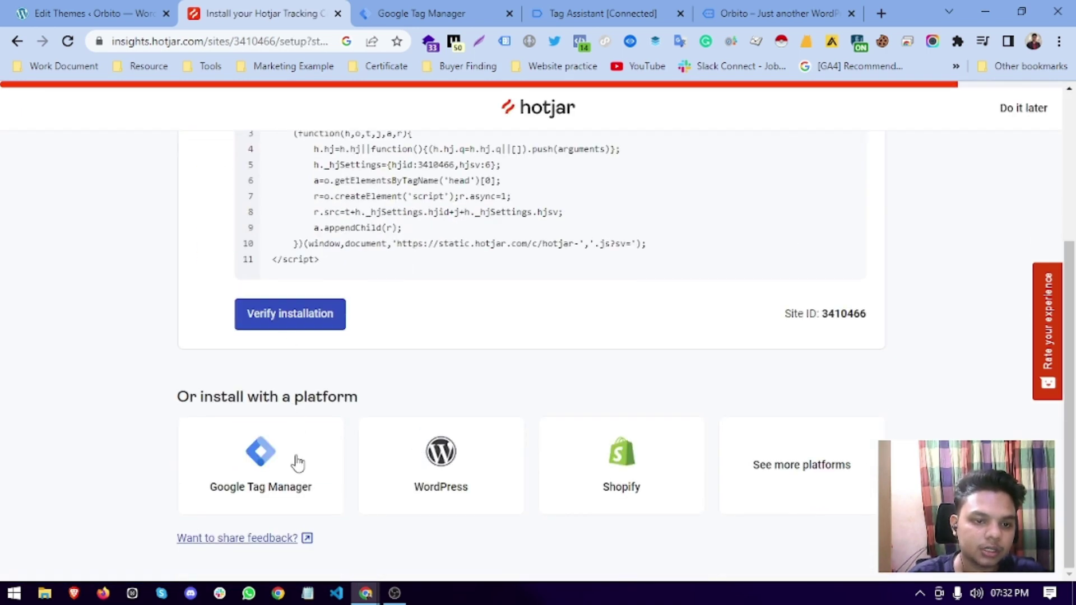
left_click(311, 327)
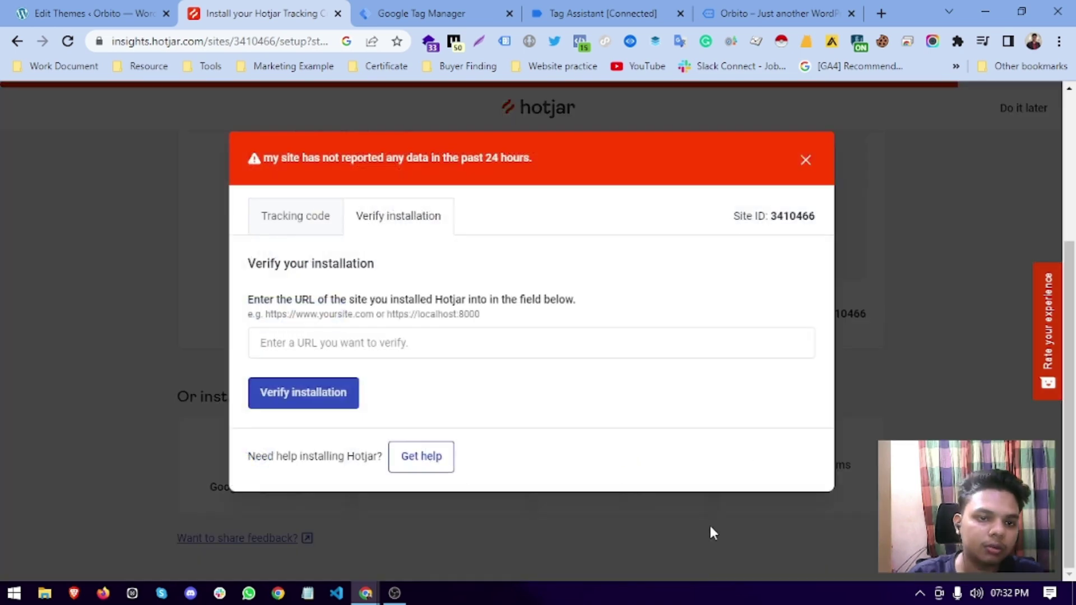
Copy the dev-orbito site address from the Orbito tab into Hotjar's verification URL field
left_click(754, 8)
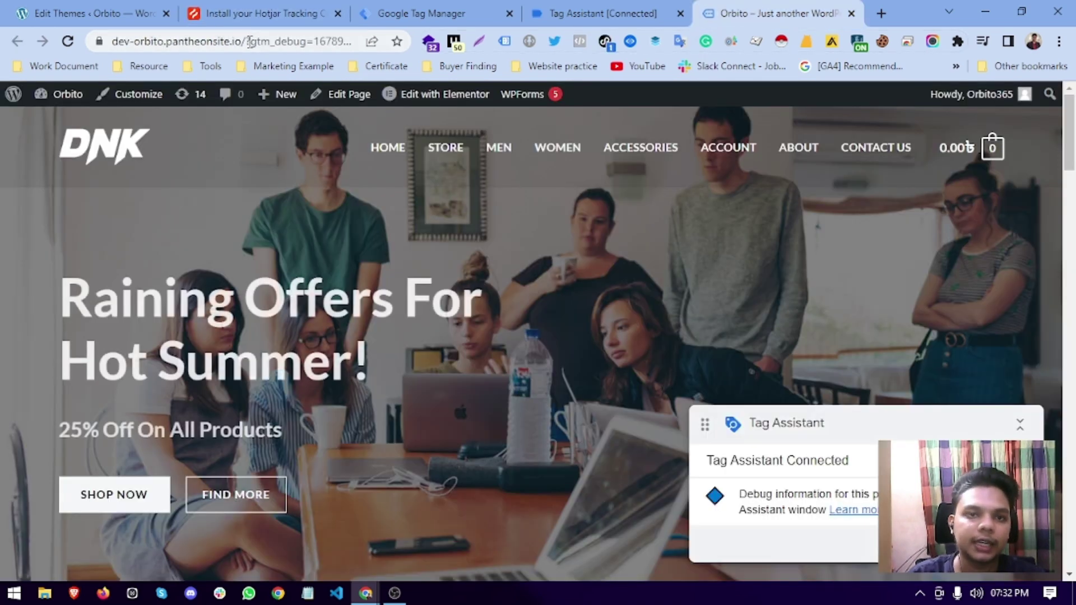
left_click_drag(280, 40, 145, 54)
right_click(145, 42)
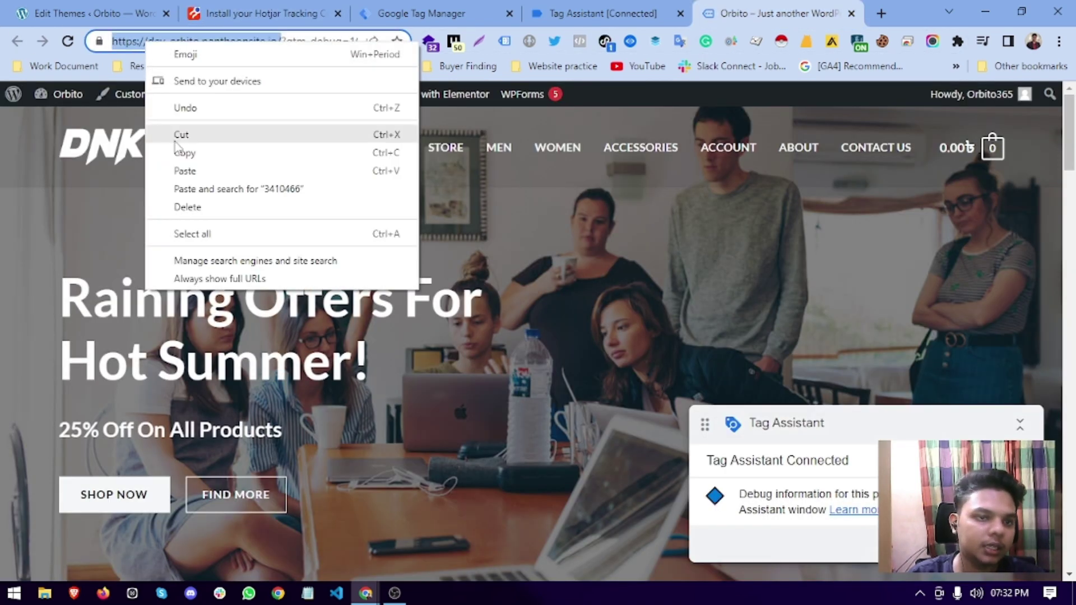
left_click(178, 152)
left_click(250, 7)
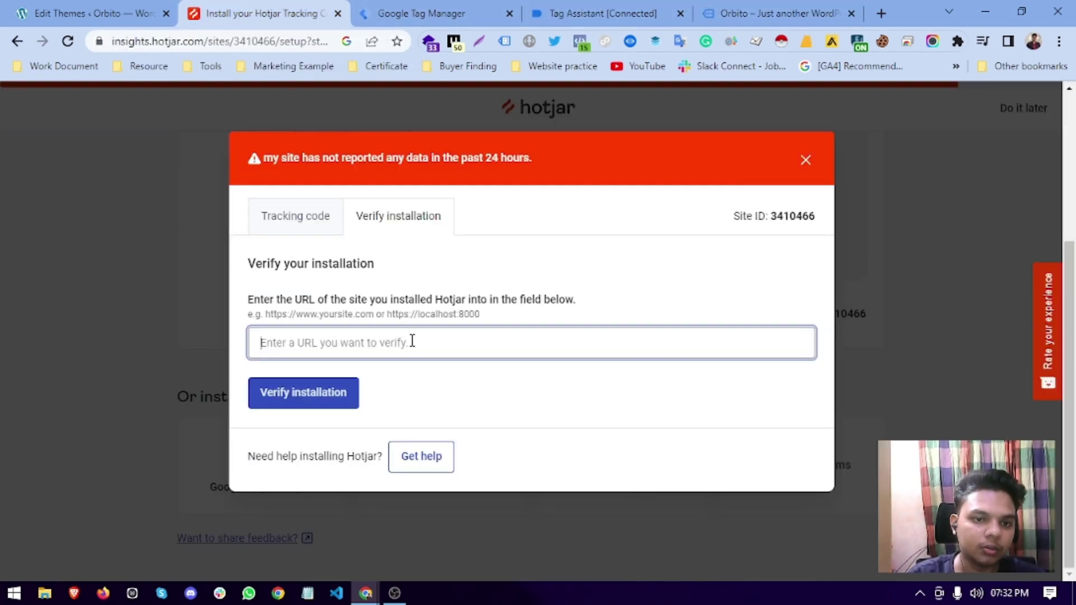
right_click(411, 341)
left_click(449, 202)
Verify the installation and review the overview confirming Hotjar is live and capturing data
left_click(325, 415)
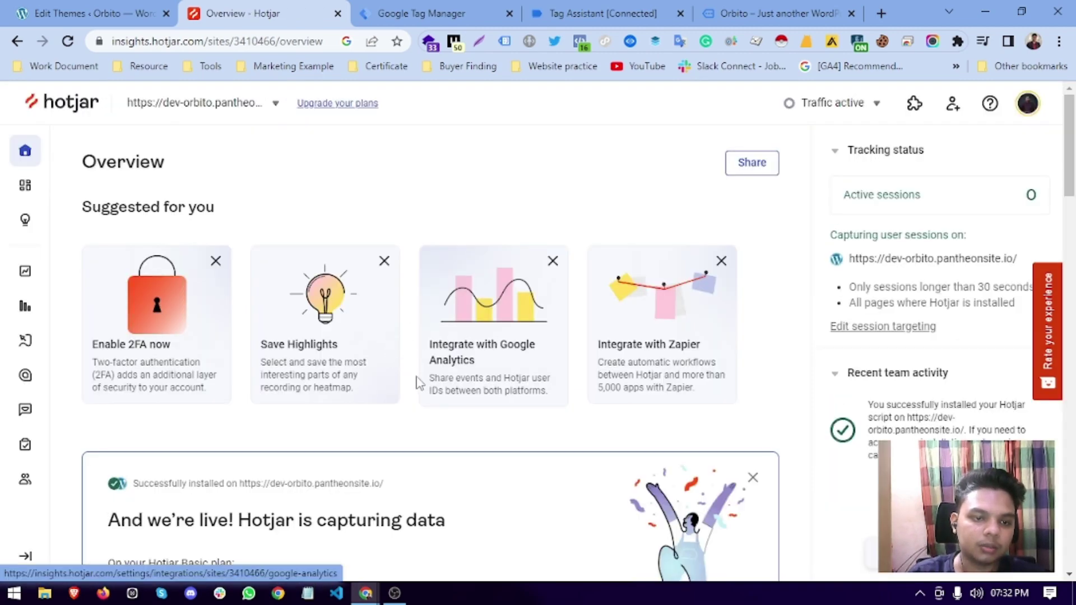
scroll(457, 427, "down", 4)
scroll(481, 229, "up", 4)
scroll(303, 484, "down", 10)
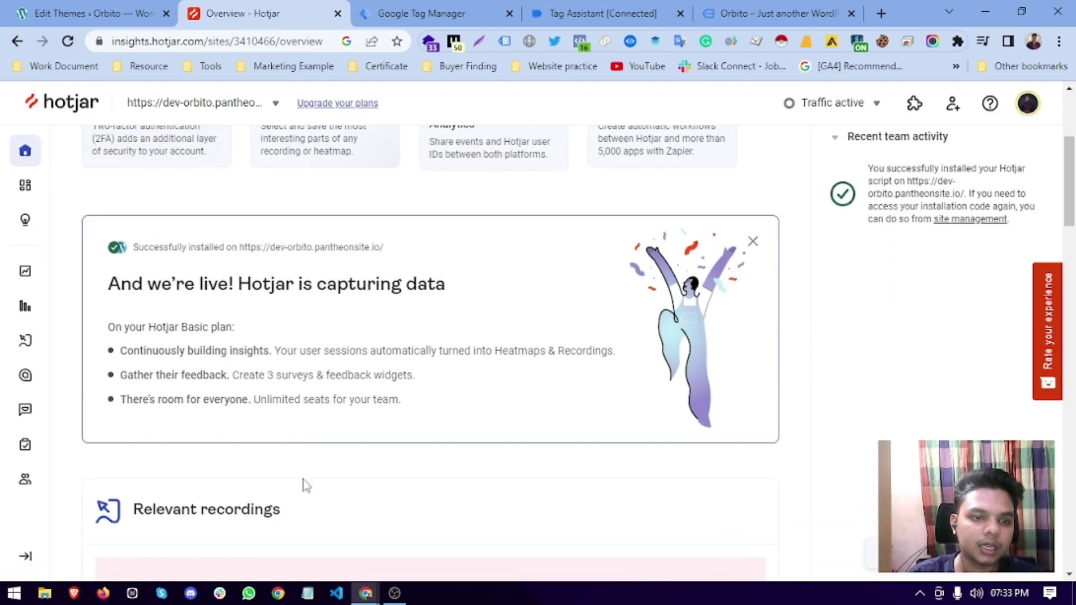
scroll(305, 483, "up", 6)
scroll(305, 483, "up", 5)
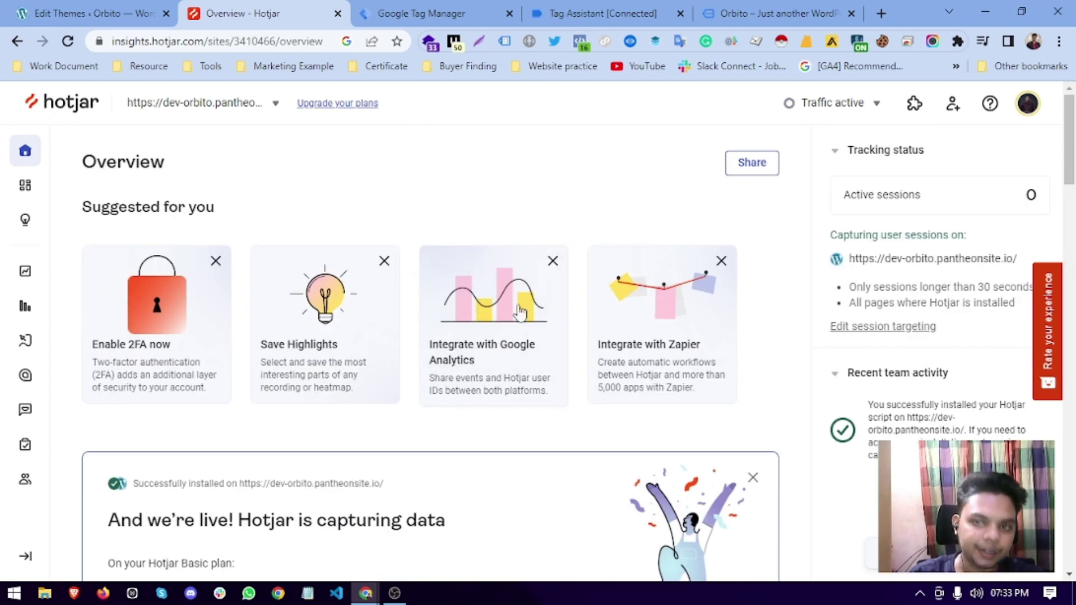
scroll(561, 392, "down", 7)
scroll(591, 471, "up", 4)
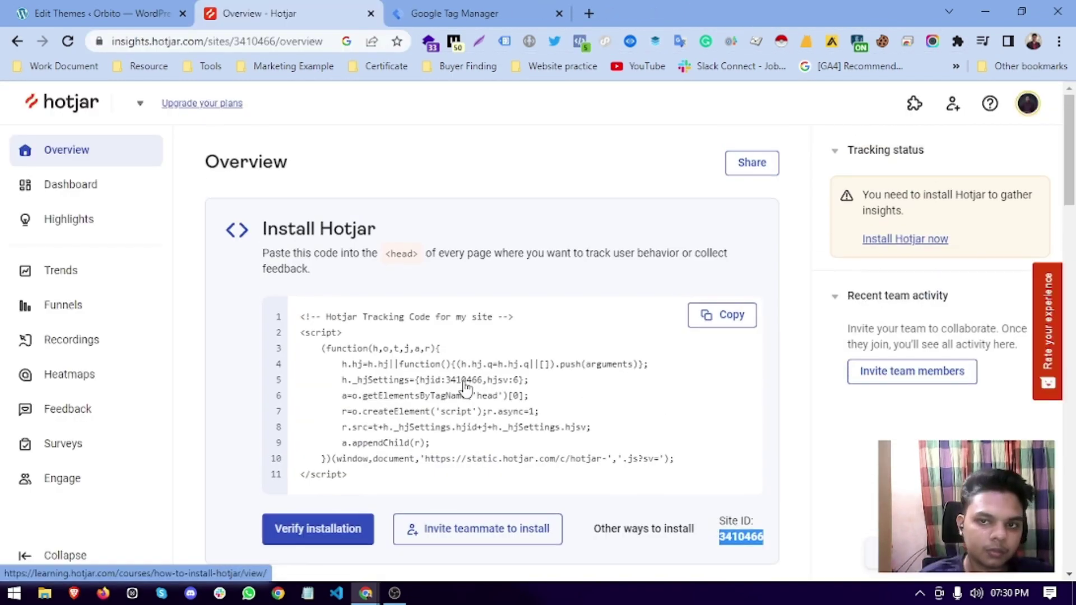
Review the Hotjar Dashboard and its tracking-code warning message
scroll(464, 386, "down", 12)
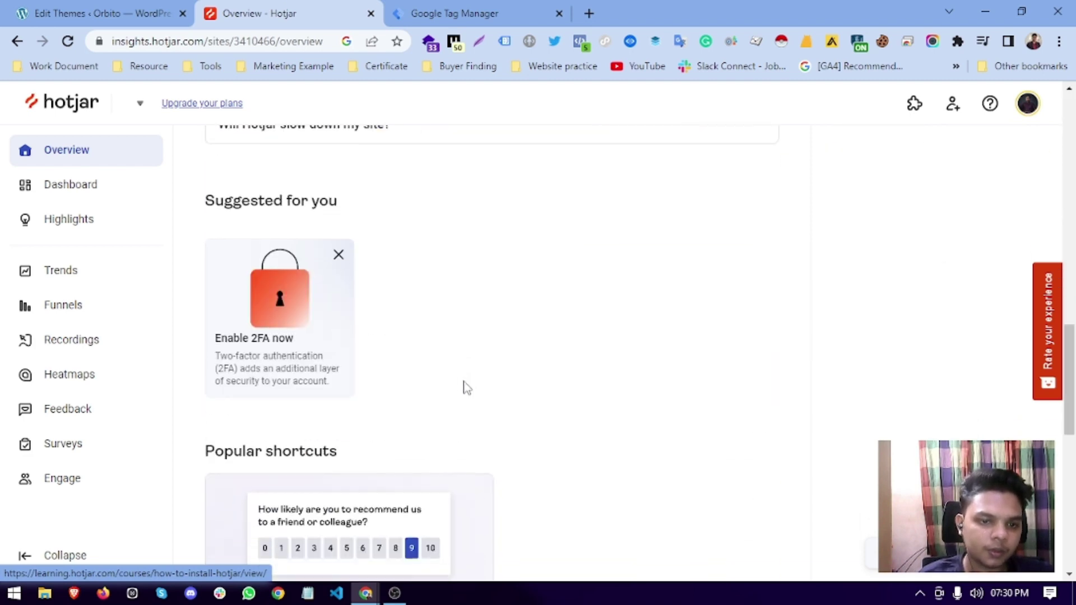
left_click(46, 190)
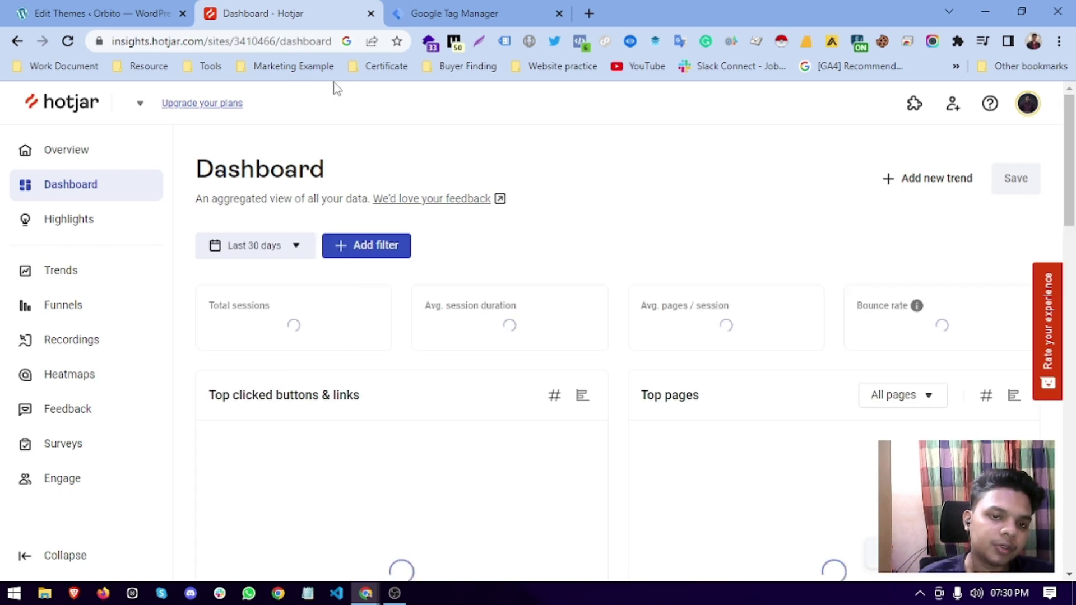
scroll(322, 272, "down", 3)
scroll(310, 300, "up", 3)
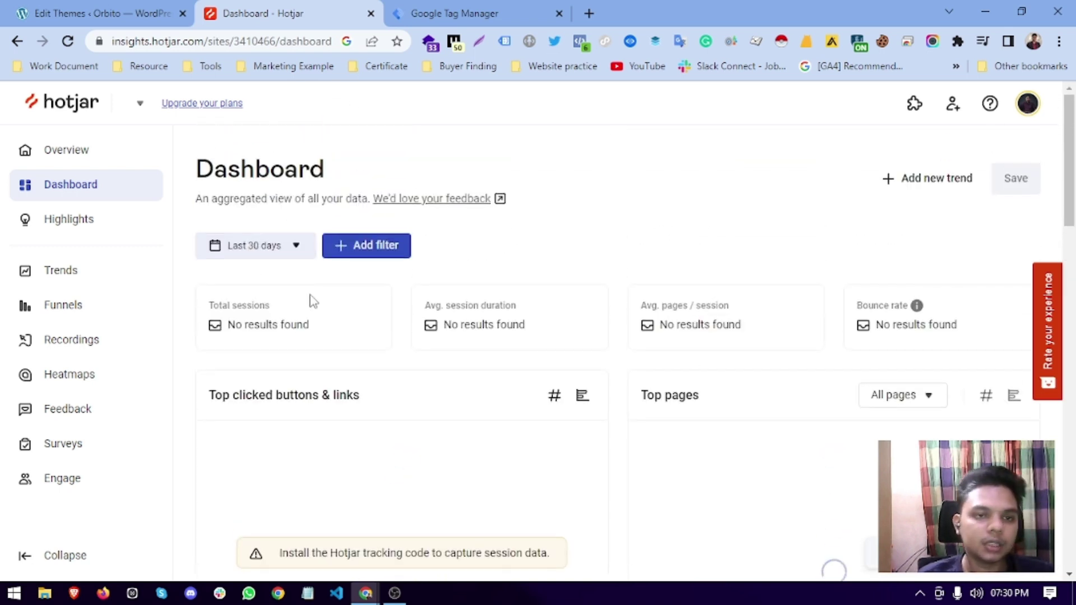
scroll(288, 320, "down", 3)
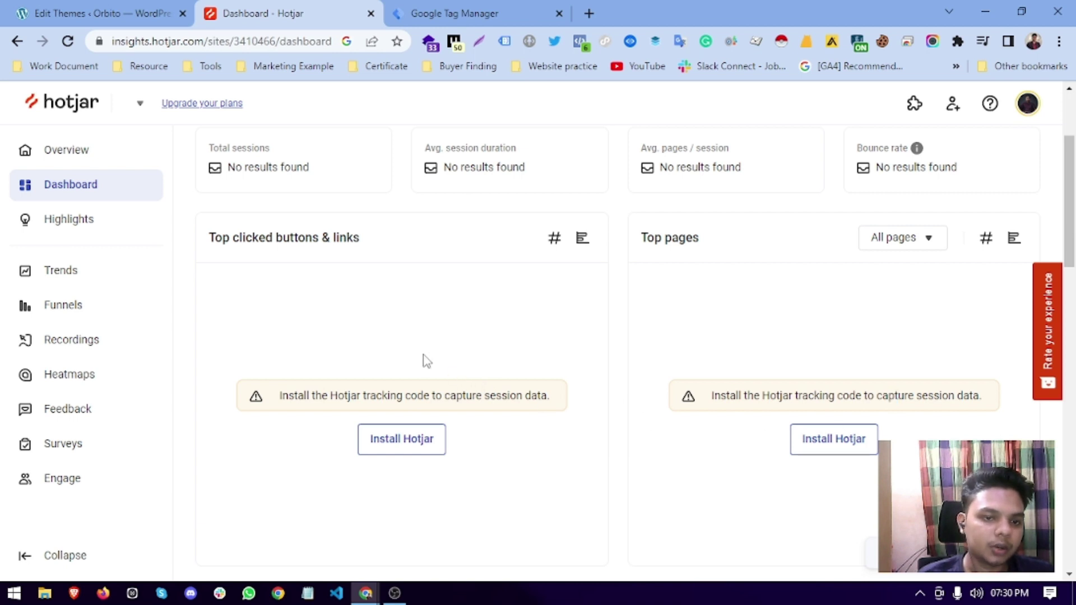
left_click_drag(278, 399, 550, 377)
left_click(550, 378)
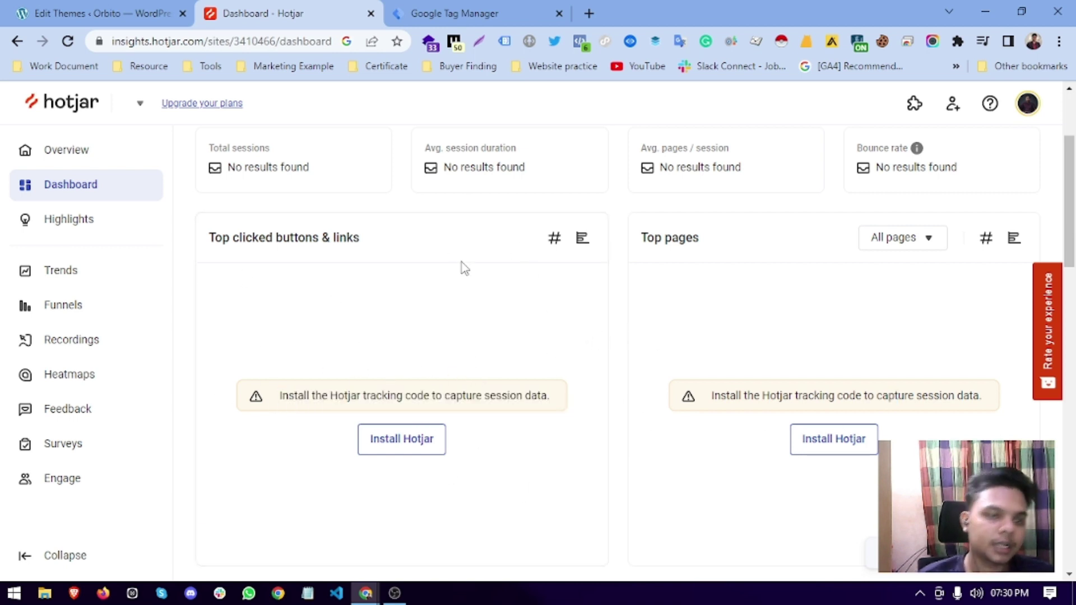
Browse the Highlights, Trends, Funnels and Recordings pages, then return to Tag Manager
left_click(64, 222)
scroll(590, 316, "down", 3)
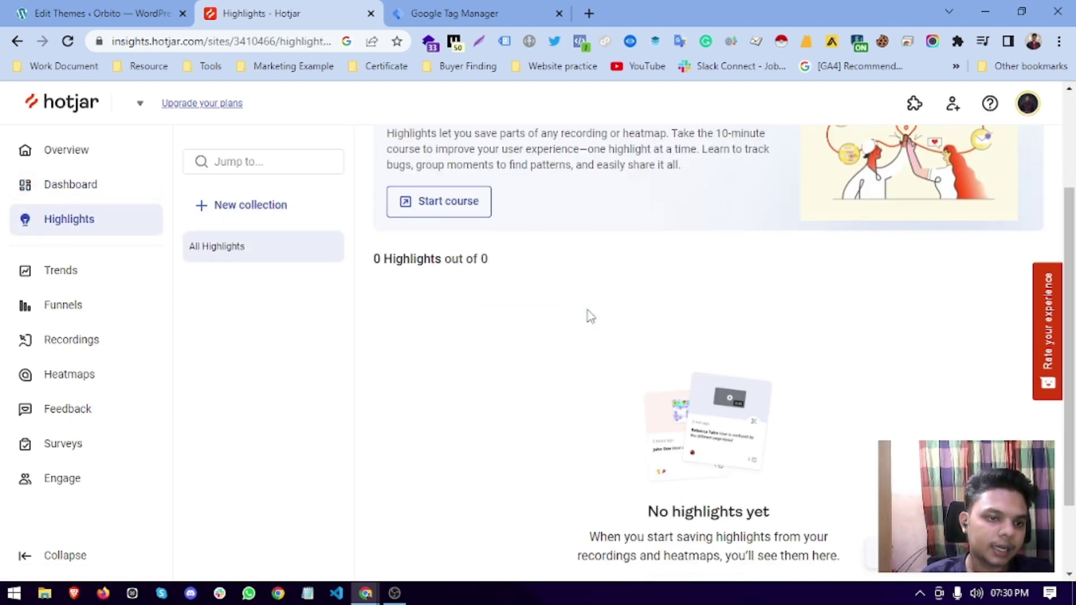
left_click(42, 279)
scroll(474, 440, "down", 1)
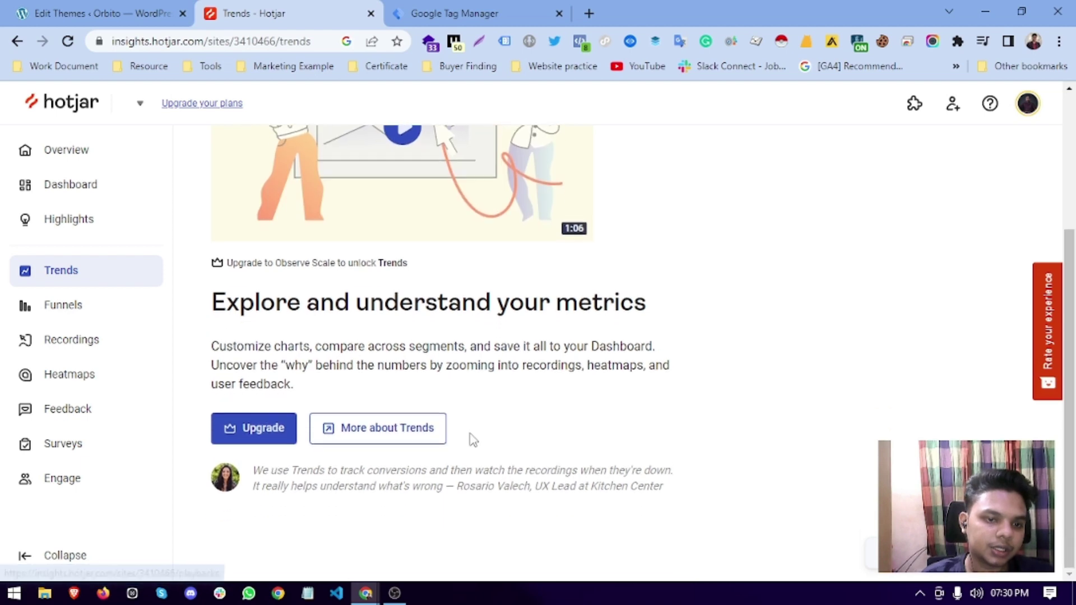
left_click(43, 317)
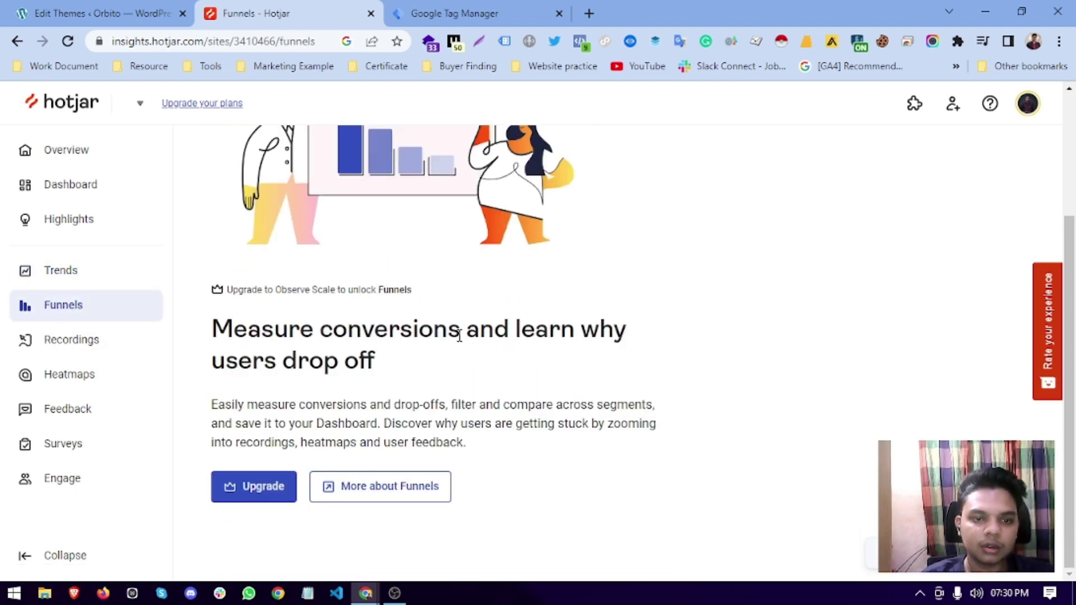
left_click(96, 341)
key("ctrl+Tab")
Preview container GTM-MKTN5HS on dev-orbito and confirm Hotjar Tracking Tag appears under Tags Fired
left_click(927, 152)
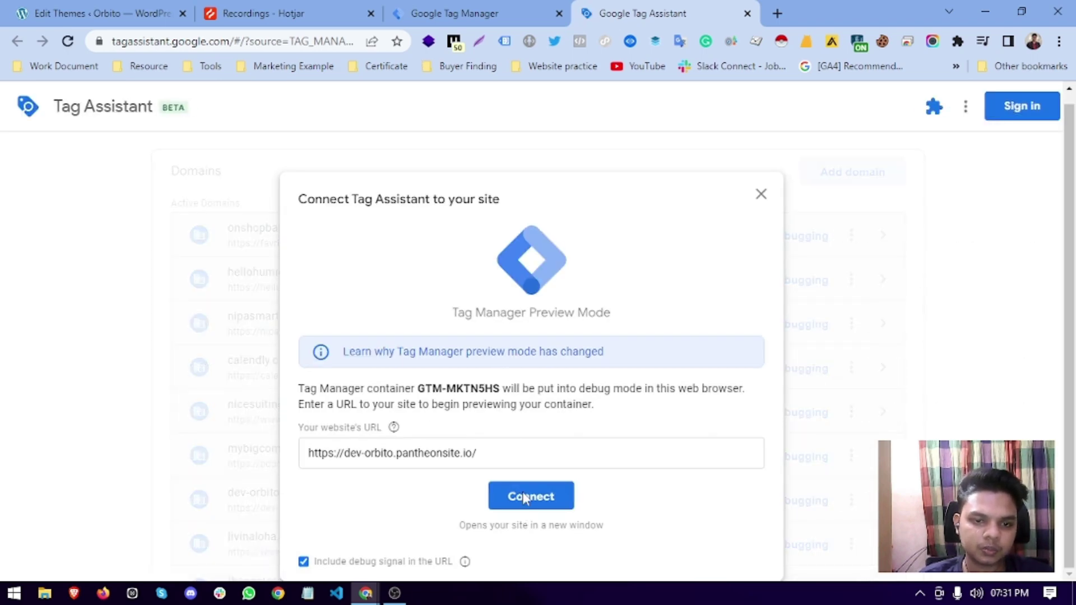
left_click(524, 498)
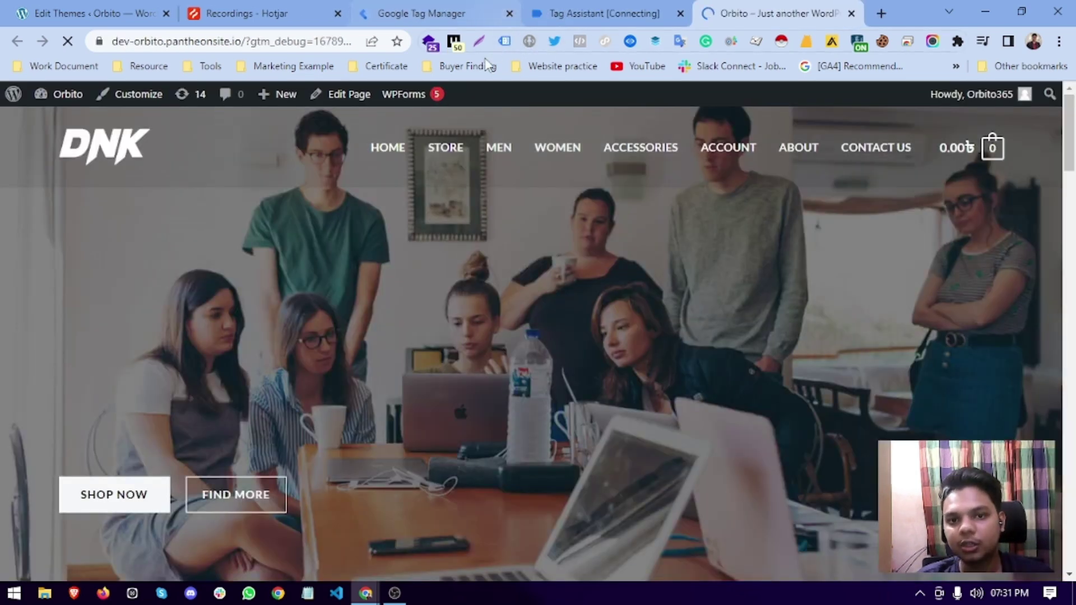
mouse_move(431, 95)
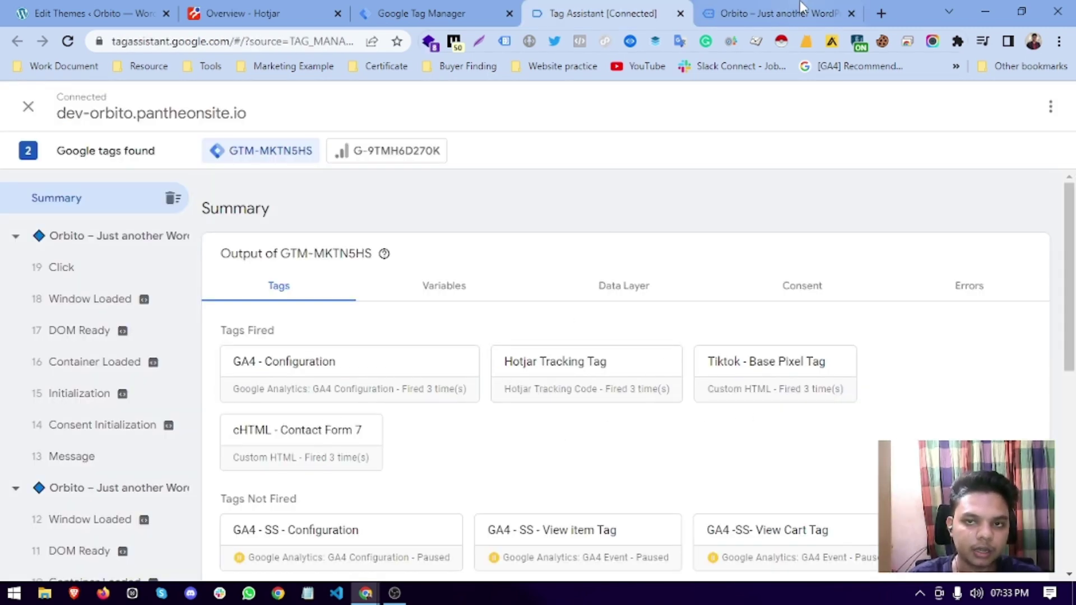
left_click(796, 12)
Open the dev-orbito Dashboard and scroll its empty sessions, bounce rate and rage-click panels
left_click(421, 12)
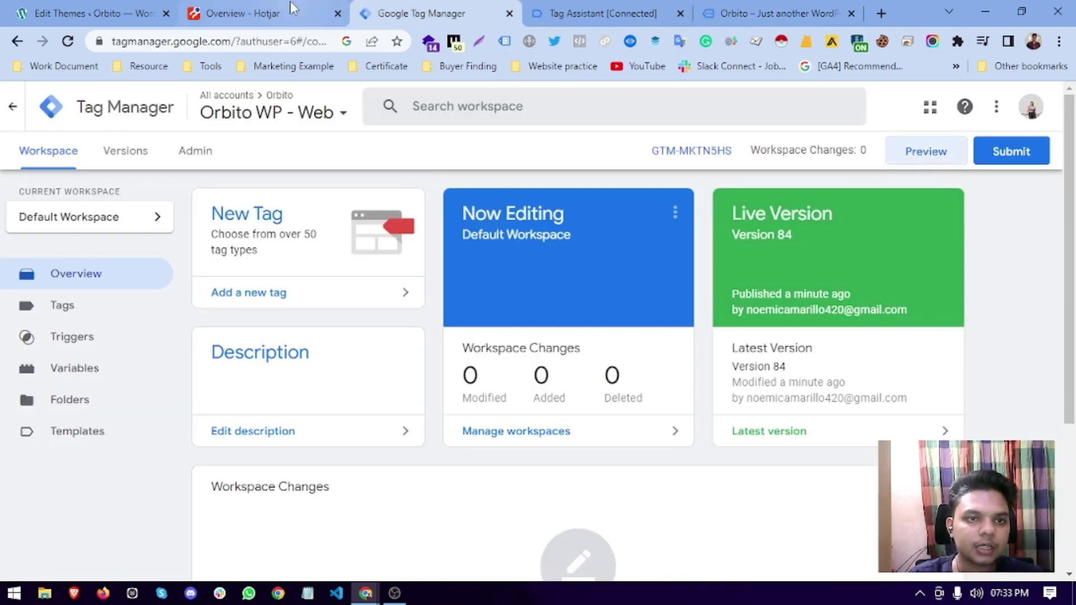
left_click(263, 12)
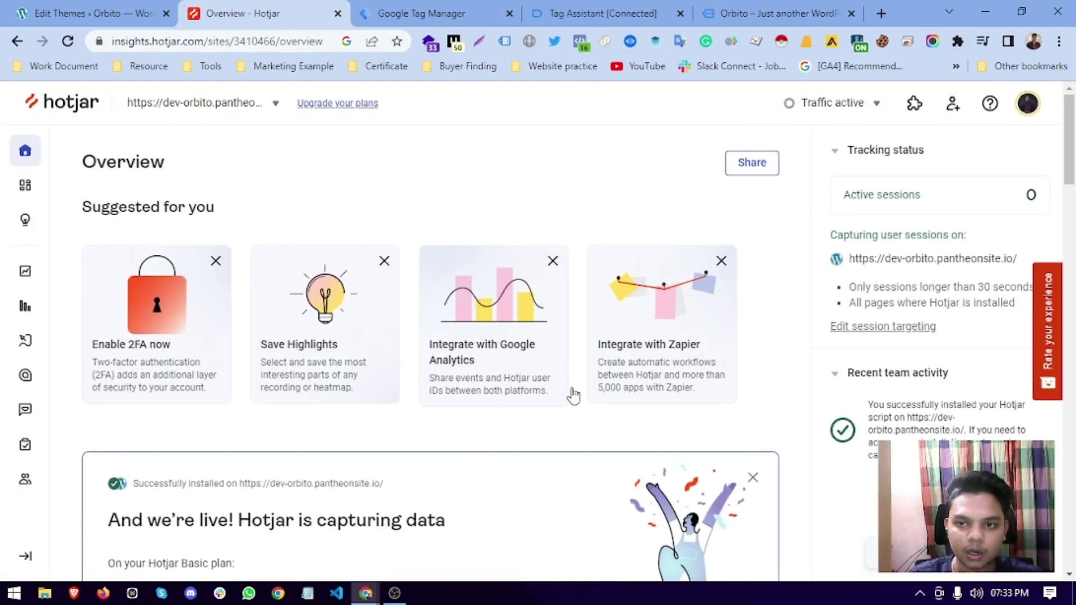
left_click(23, 187)
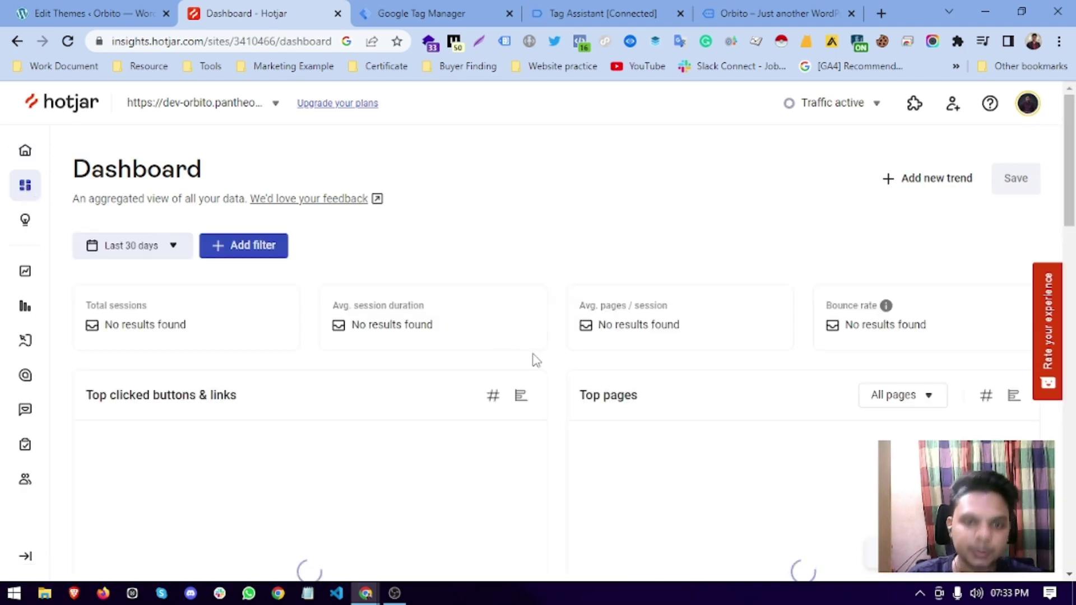
scroll(535, 361, "down", 14)
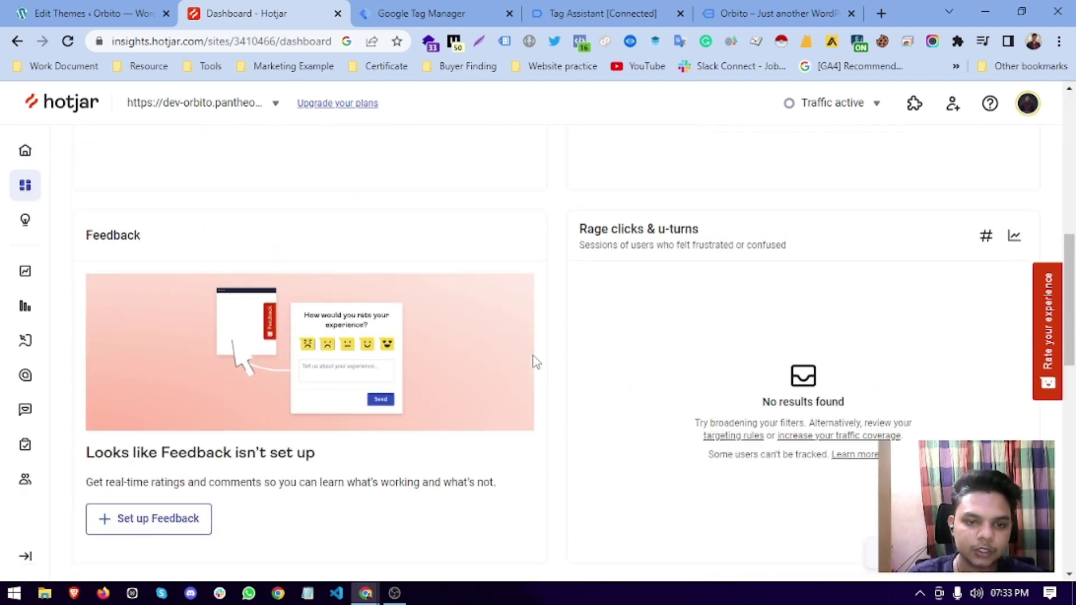